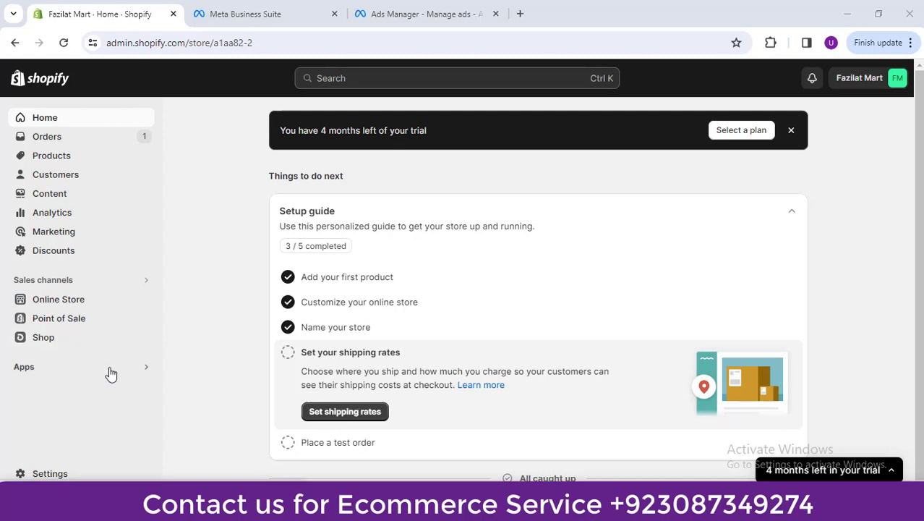
Search the Shopify App Store for "facebook" from the store's Apps section
{"action": "left_click", "coordinate": [165, 376]}
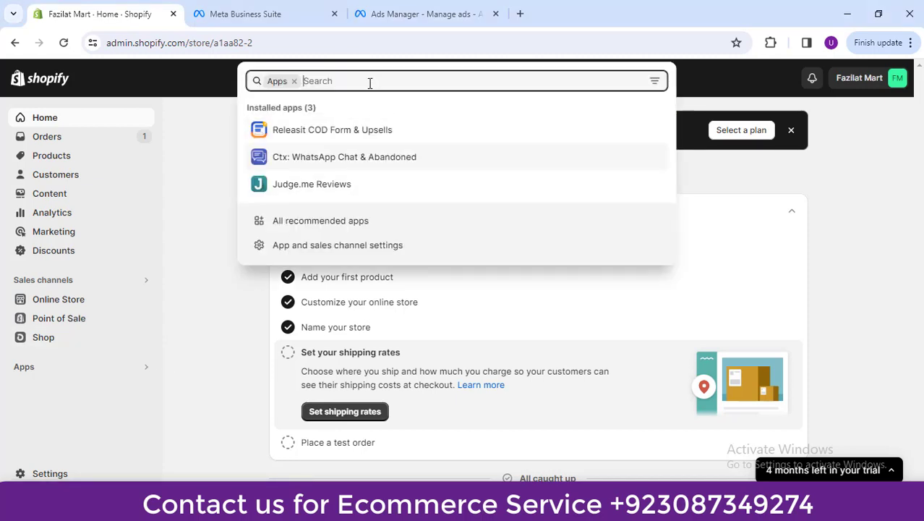
{"action": "type", "text": "f"}
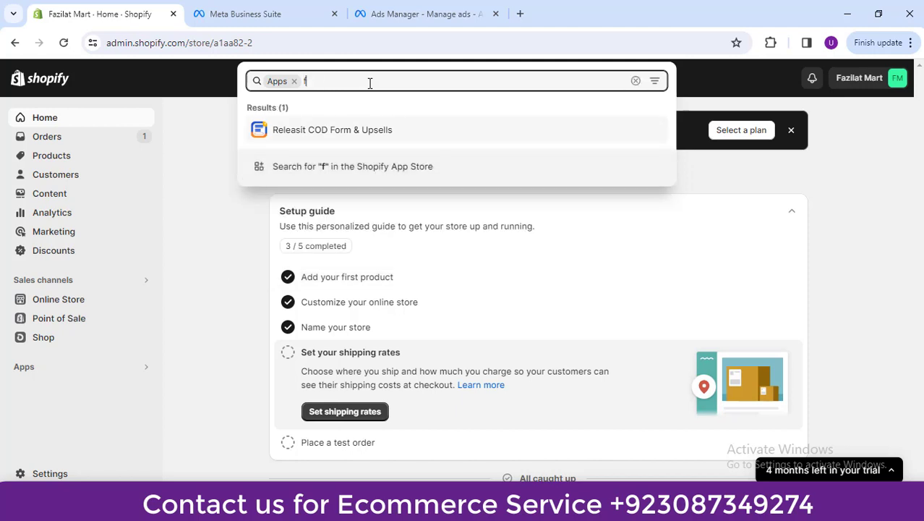
{"action": "type", "text": "ac"}
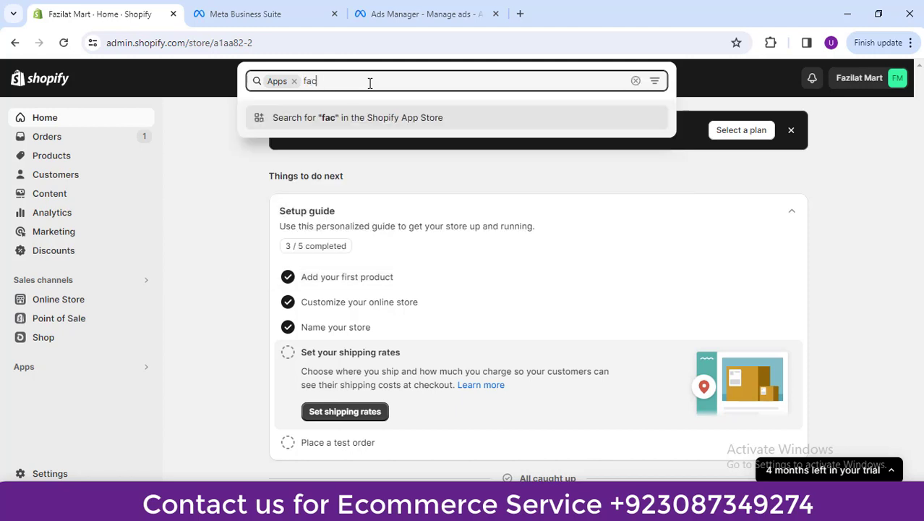
{"action": "type", "text": "ebook"}
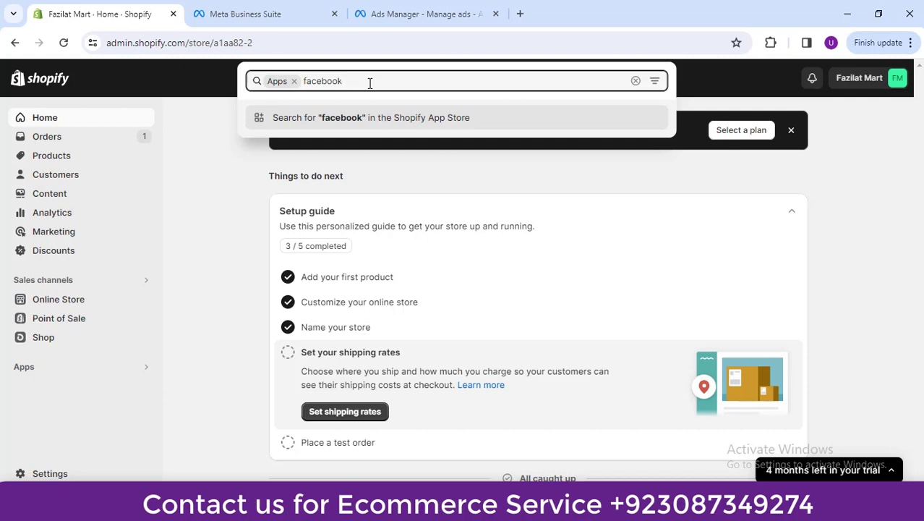
{"action": "key", "text": "Return"}
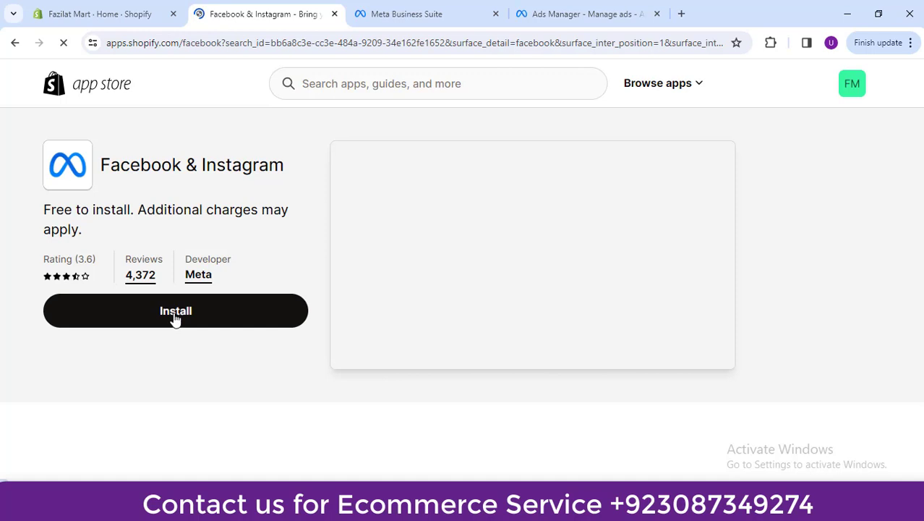
Install the Facebook & Instagram app by Meta and add it to the store as a sales channel
{"action": "left_click", "coordinate": [173, 316]}
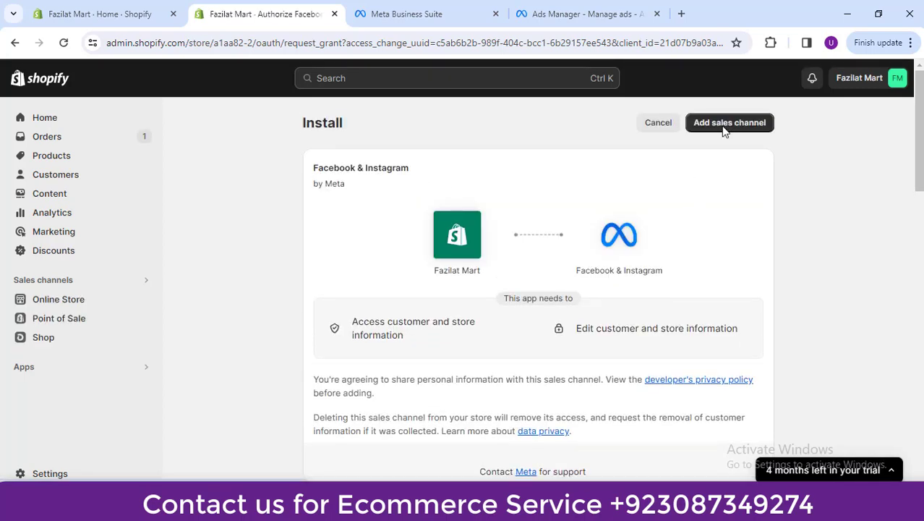
{"action": "left_click", "coordinate": [726, 129]}
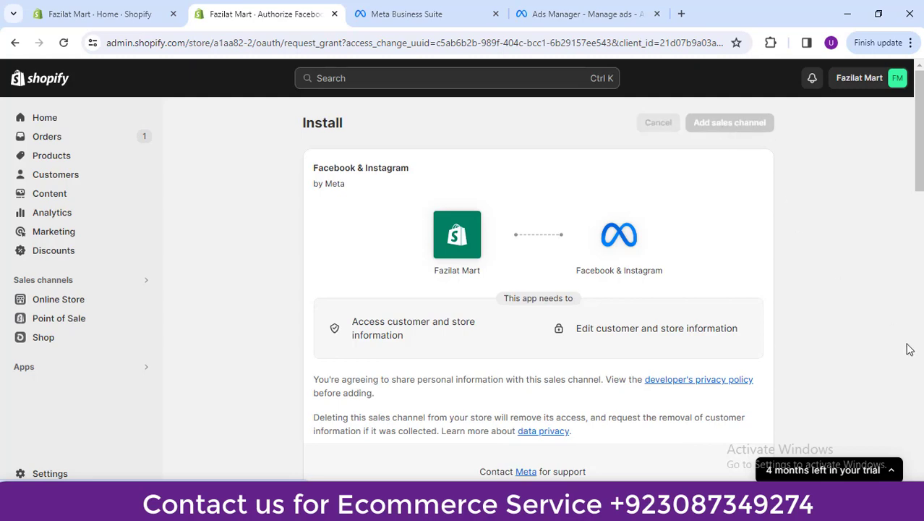
{"action": "scroll", "coordinate": [539, 290], "scroll_direction": "down", "scroll_amount": 5}
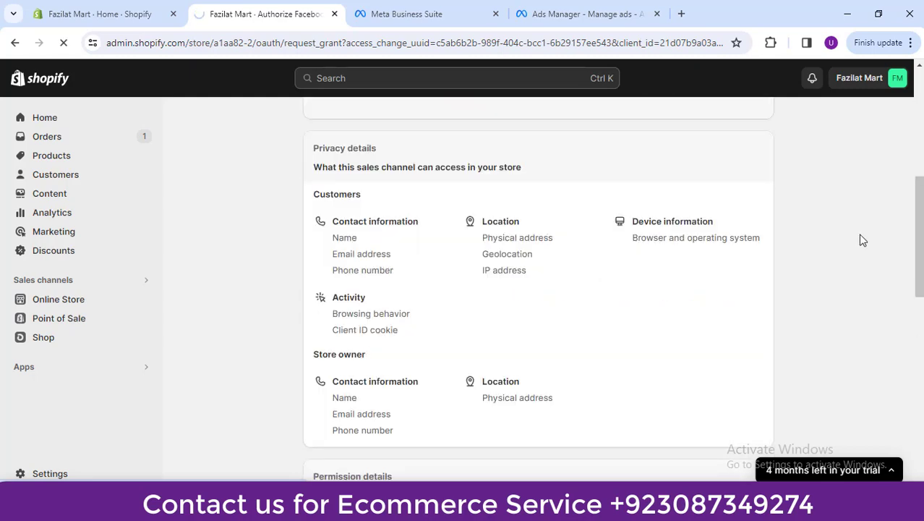
{"action": "scroll", "coordinate": [586, 247], "scroll_direction": "up", "scroll_amount": 5}
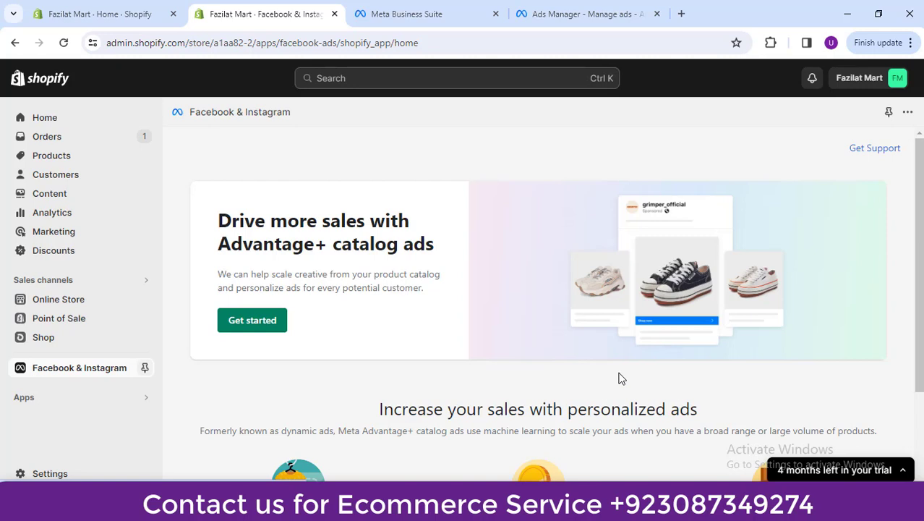
Start the Advantage+ catalog ads setup and connect the Facebook account and the Fazilat business account
{"action": "left_click", "coordinate": [254, 323]}
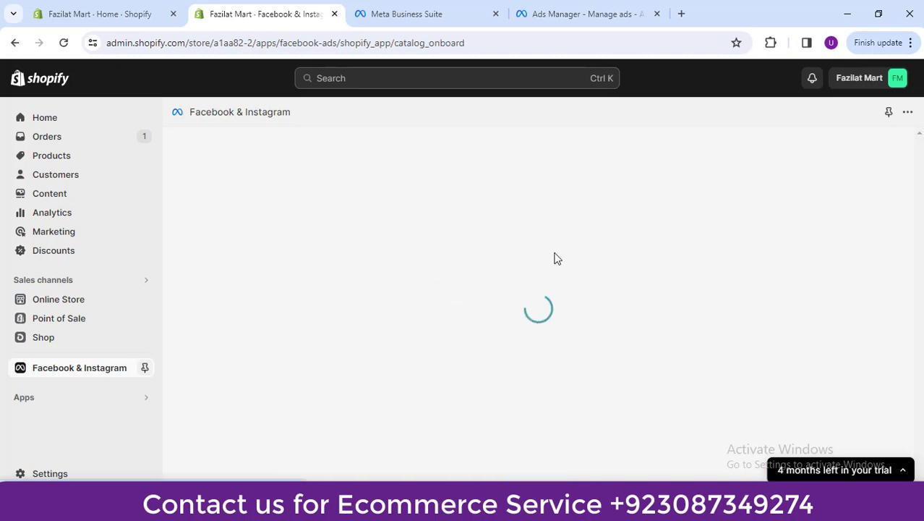
{"action": "left_click", "coordinate": [683, 279]}
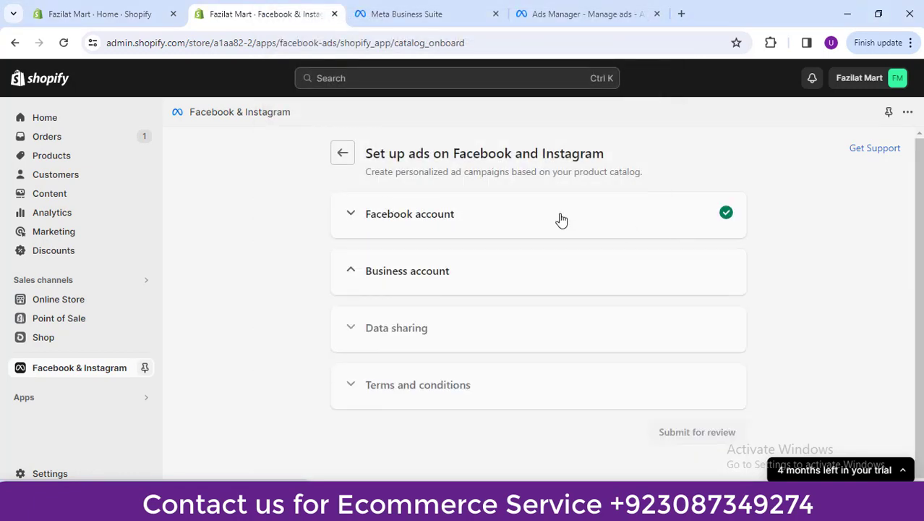
{"action": "left_click_drag", "start_coordinate": [920, 293], "coordinate": [920, 344]}
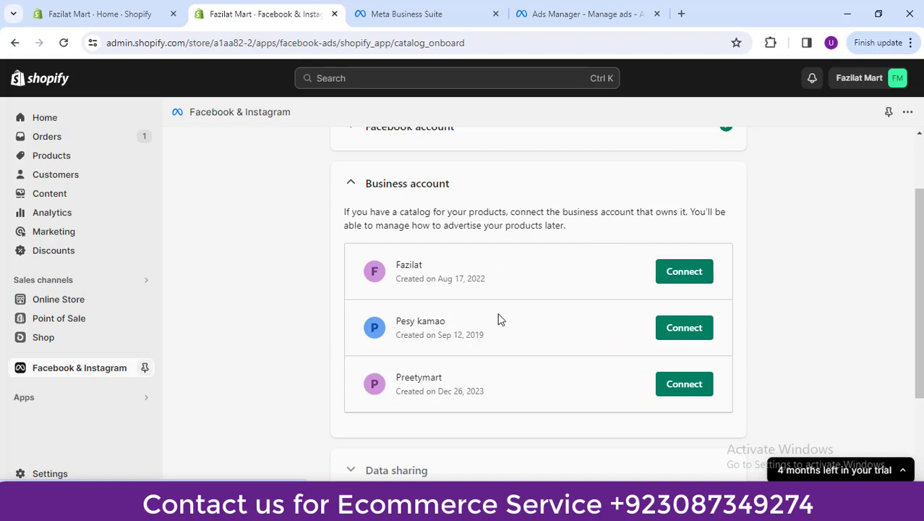
{"action": "left_click", "coordinate": [683, 272]}
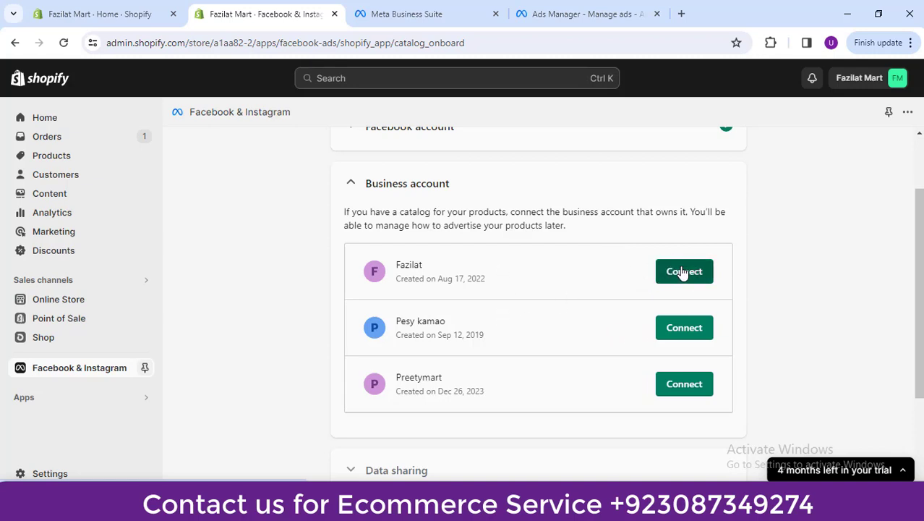
Enable Facebook & Instagram data sharing with the Enhanced preference and save it
{"action": "left_click", "coordinate": [707, 336]}
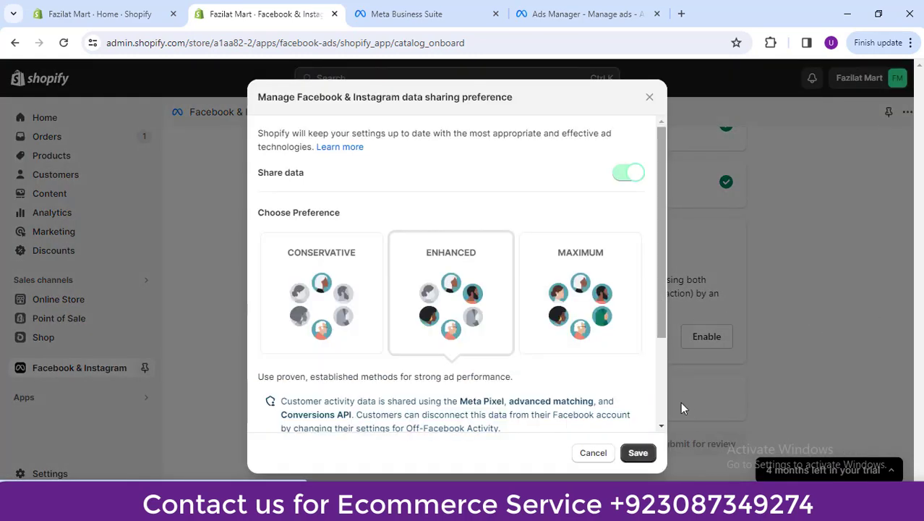
{"action": "scroll", "coordinate": [660, 396], "scroll_direction": "down", "scroll_amount": 3}
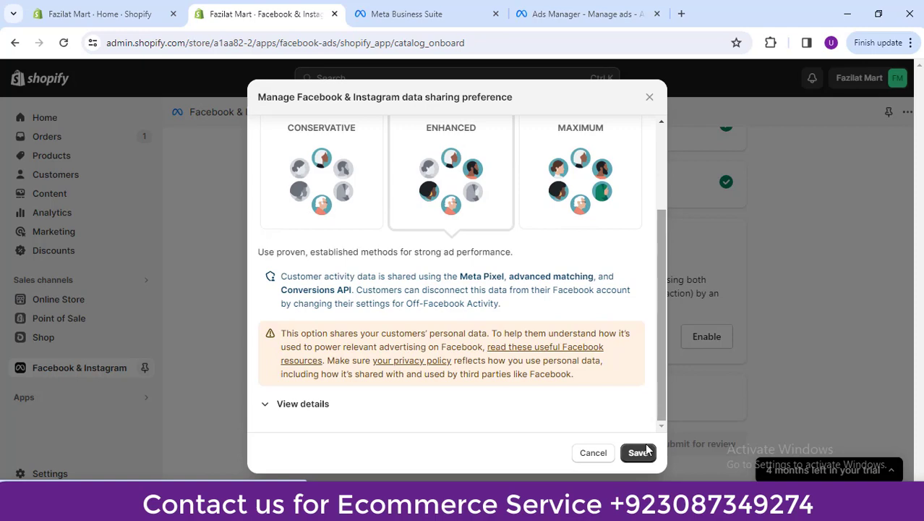
{"action": "left_click", "coordinate": [641, 453]}
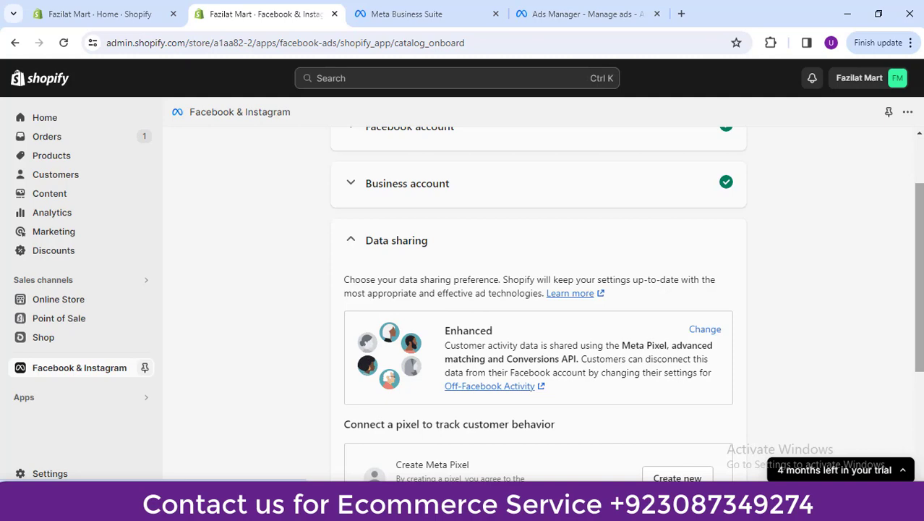
Create a new Meta Pixel to track customer behavior and confirm the data sharing section
{"action": "left_click_drag", "start_coordinate": [920, 277], "coordinate": [919, 355]}
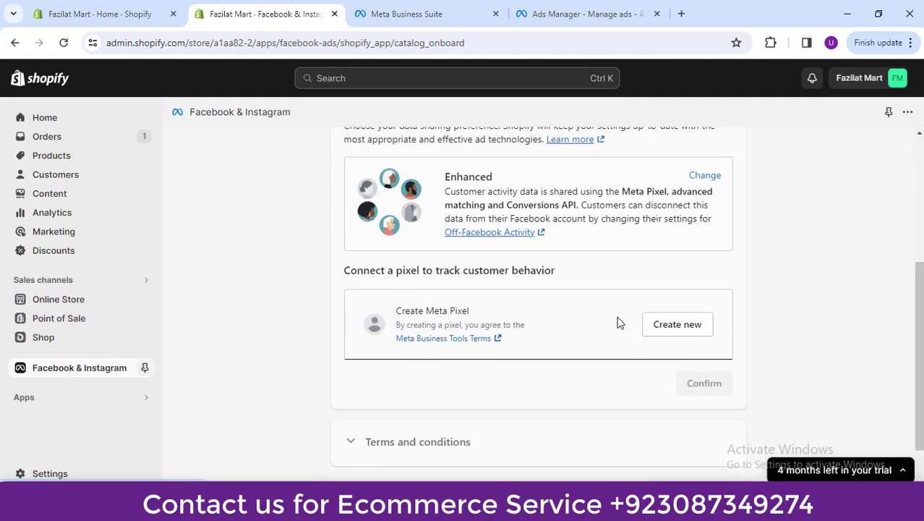
{"action": "left_click", "coordinate": [667, 326]}
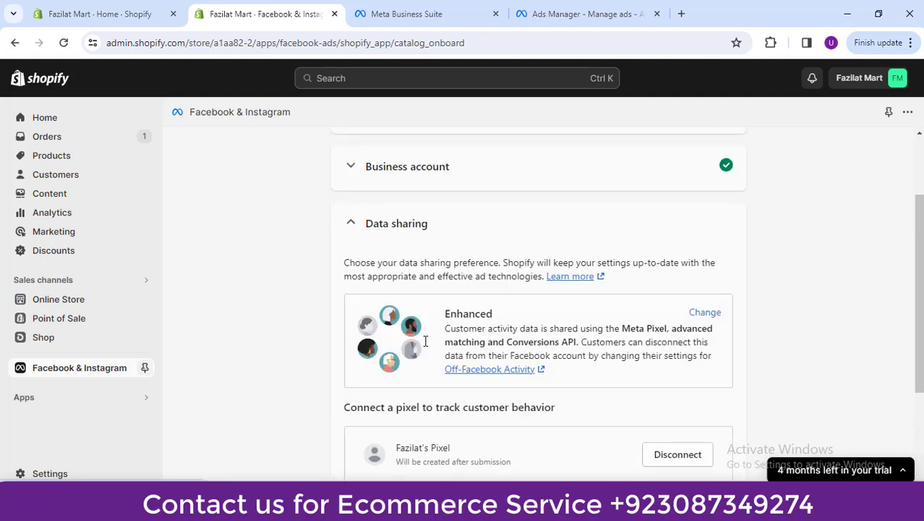
{"action": "left_click_drag", "start_coordinate": [919, 382], "coordinate": [919, 476]}
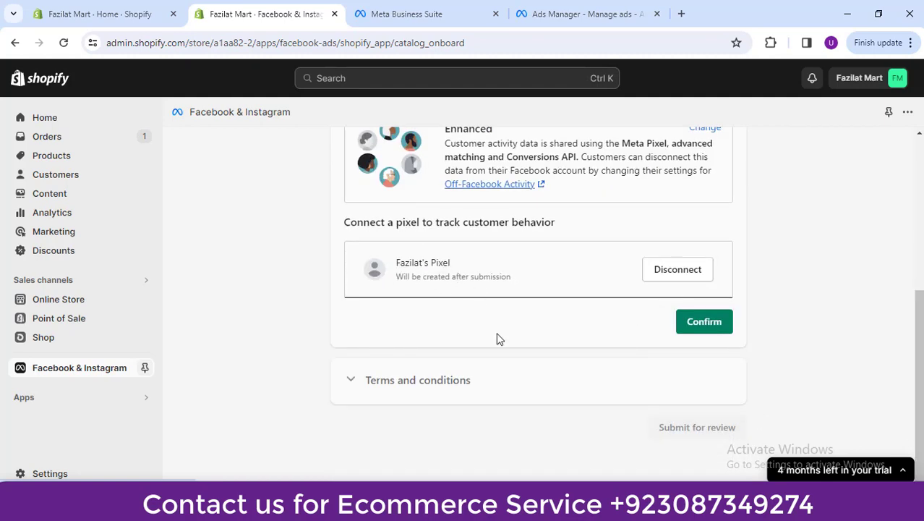
{"action": "left_click", "coordinate": [705, 325]}
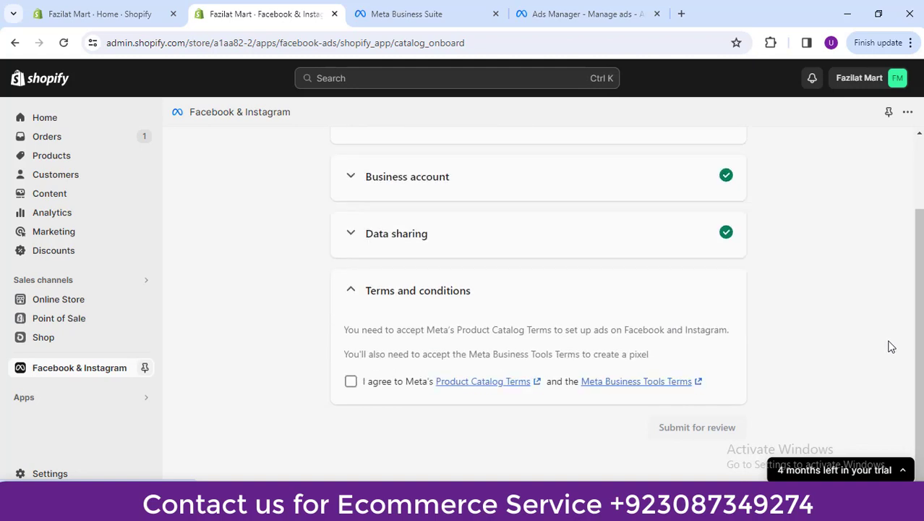
Agree to Meta's Product Catalog Terms and Business Tools Terms, and submit the ads setup for review
{"action": "left_click", "coordinate": [351, 381]}
{"action": "left_click", "coordinate": [701, 428]}
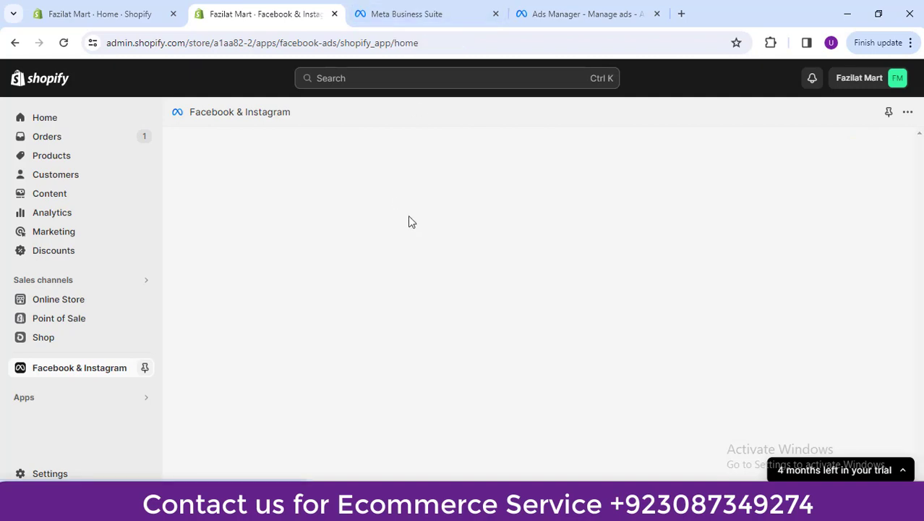
Switch to Meta Business Suite and open the Business settings of the Fazilat business account
{"action": "left_click", "coordinate": [412, 14]}
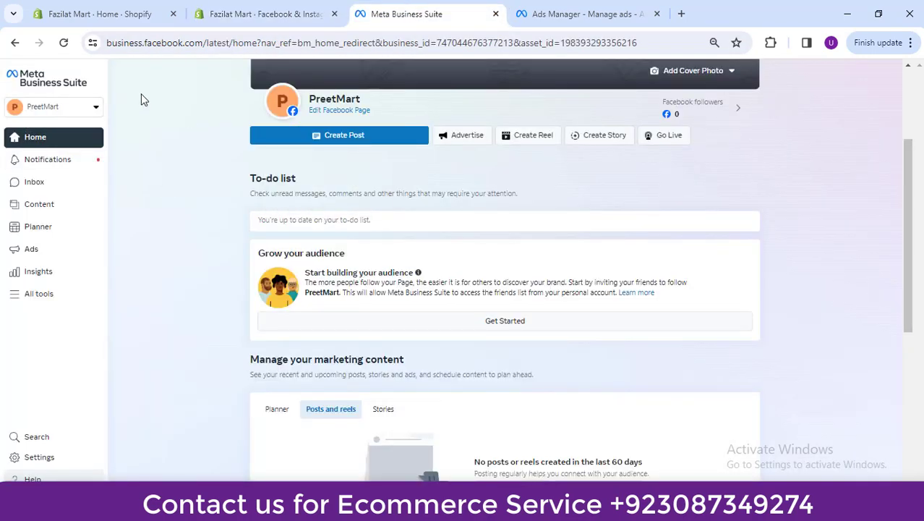
{"action": "left_click", "coordinate": [56, 110]}
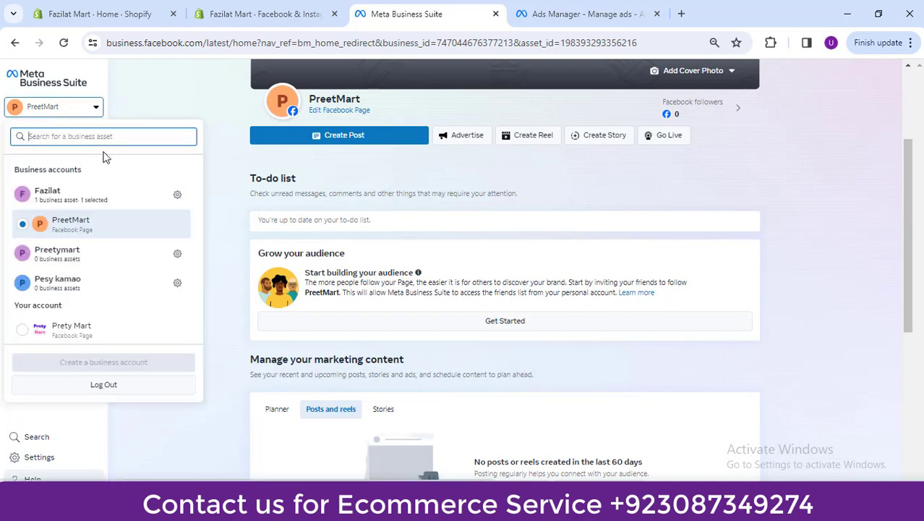
{"action": "left_click", "coordinate": [178, 197]}
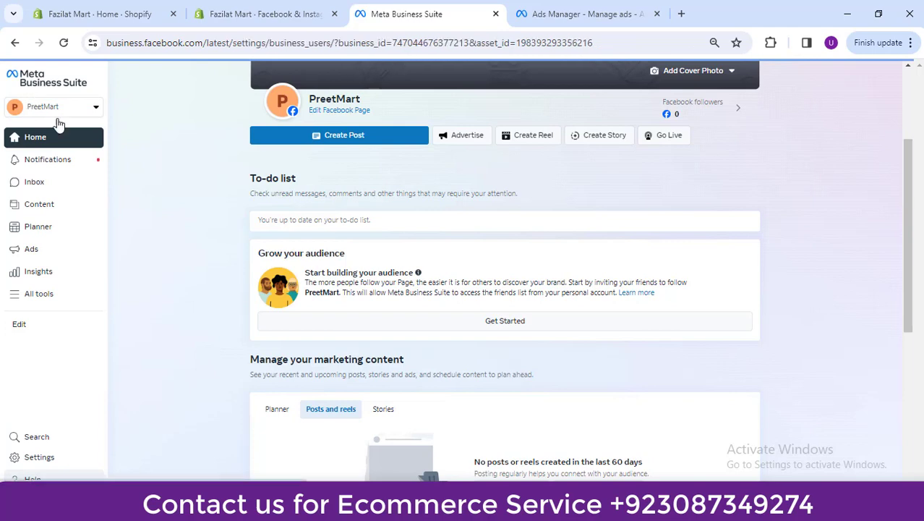
{"action": "left_click", "coordinate": [255, 7]}
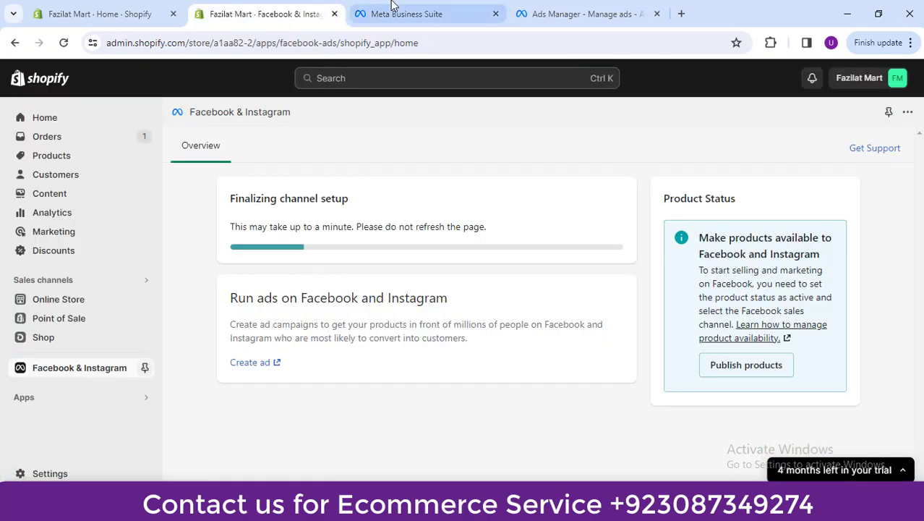
{"action": "left_click", "coordinate": [393, 7]}
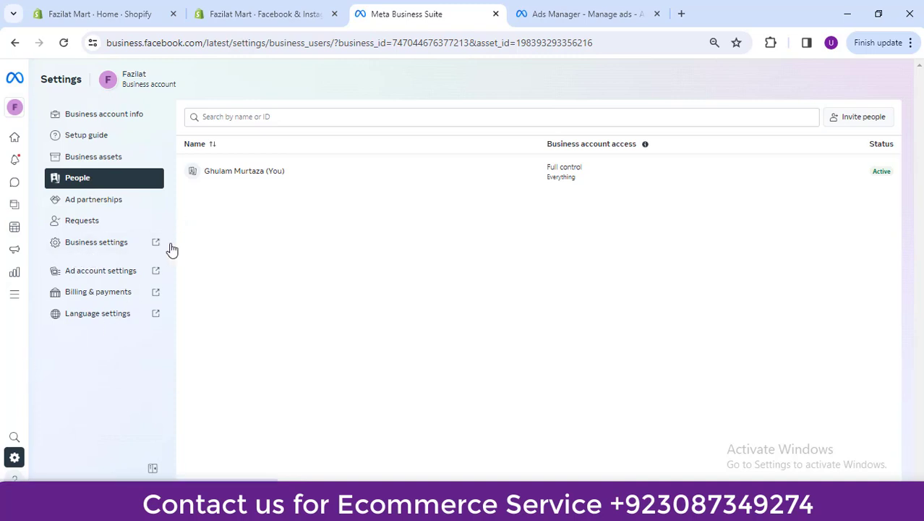
{"action": "left_click", "coordinate": [128, 247]}
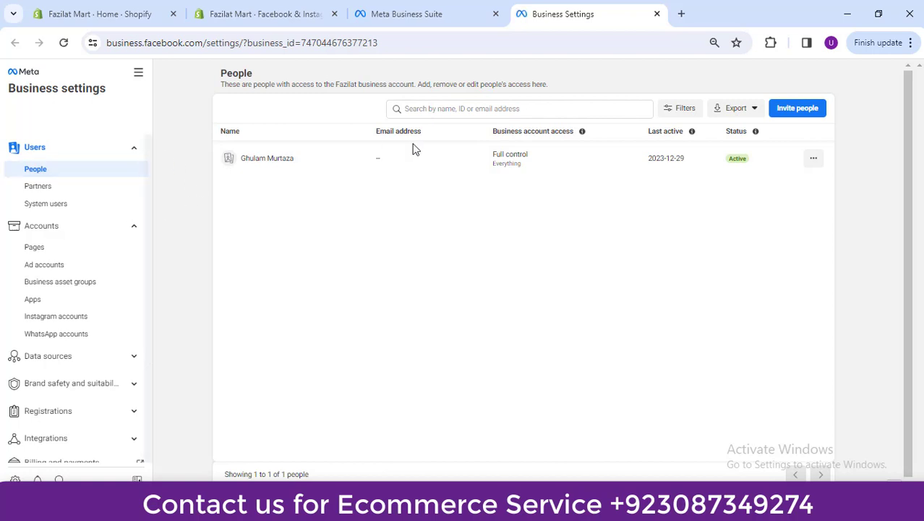
Remove the PreetMart Page from the Fazilat business account's Pages
{"action": "left_click", "coordinate": [85, 256]}
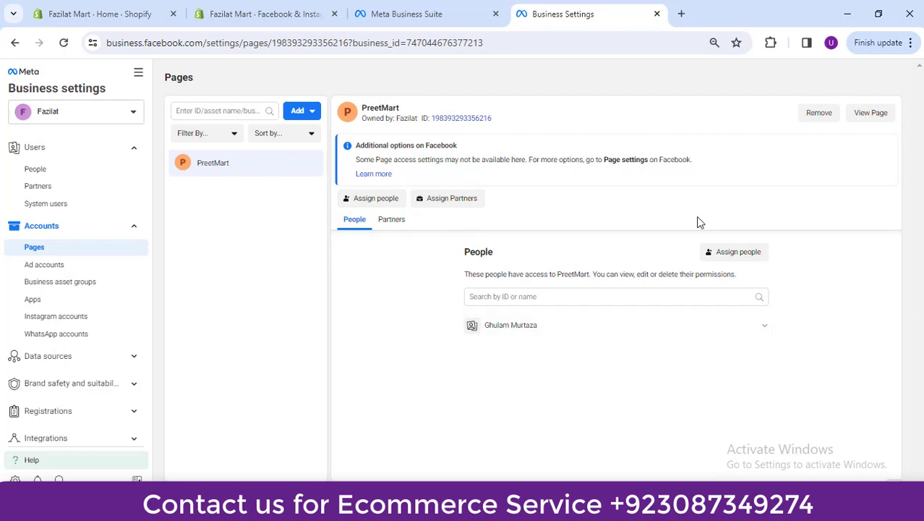
{"action": "left_click", "coordinate": [816, 115]}
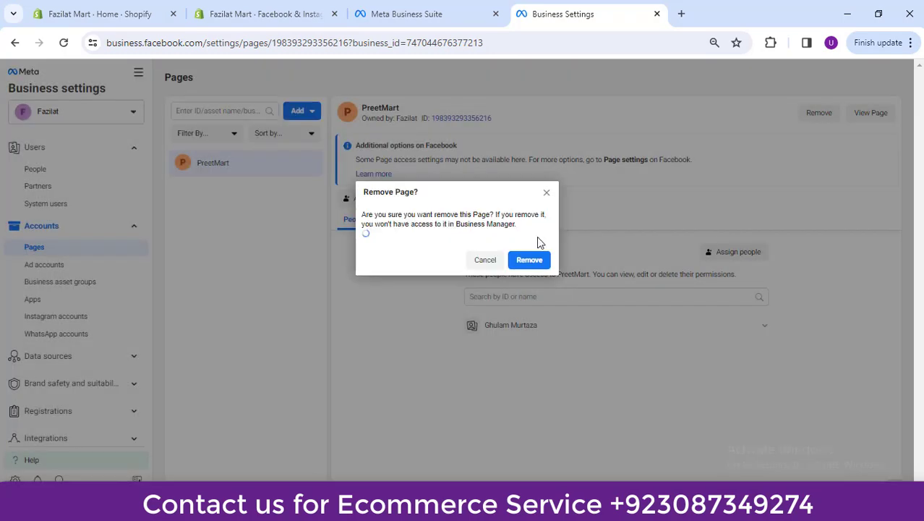
{"action": "left_click", "coordinate": [541, 261]}
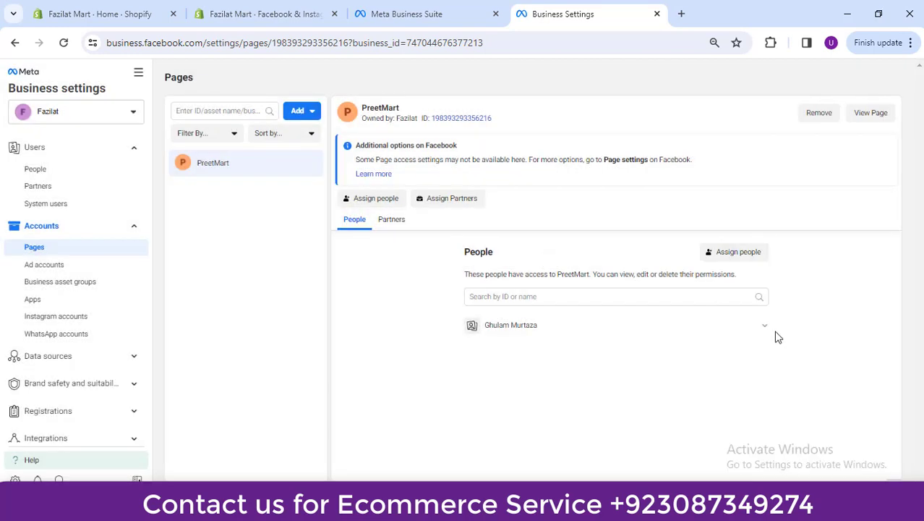
{"action": "mouse_move", "coordinate": [738, 331]}
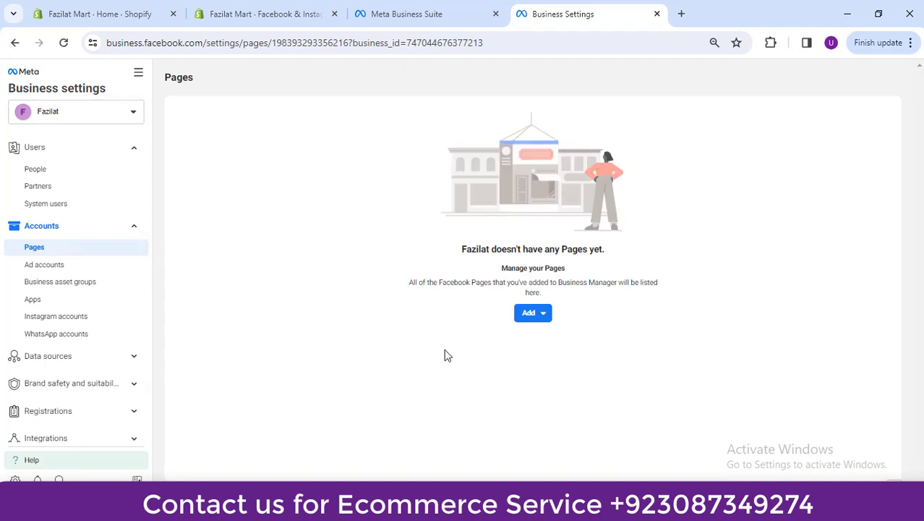
Add the existing Prety Mart Facebook Page to the Fazilat business account
{"action": "left_click", "coordinate": [527, 315]}
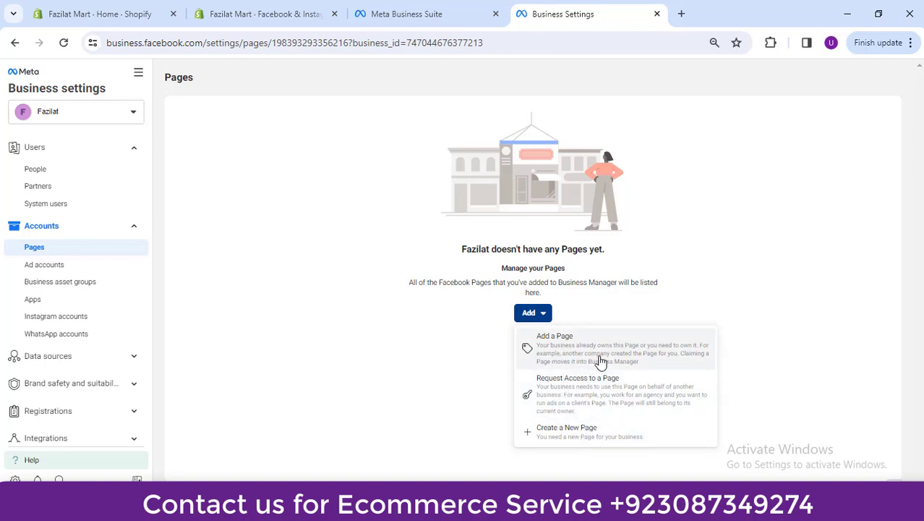
{"action": "left_click", "coordinate": [599, 362]}
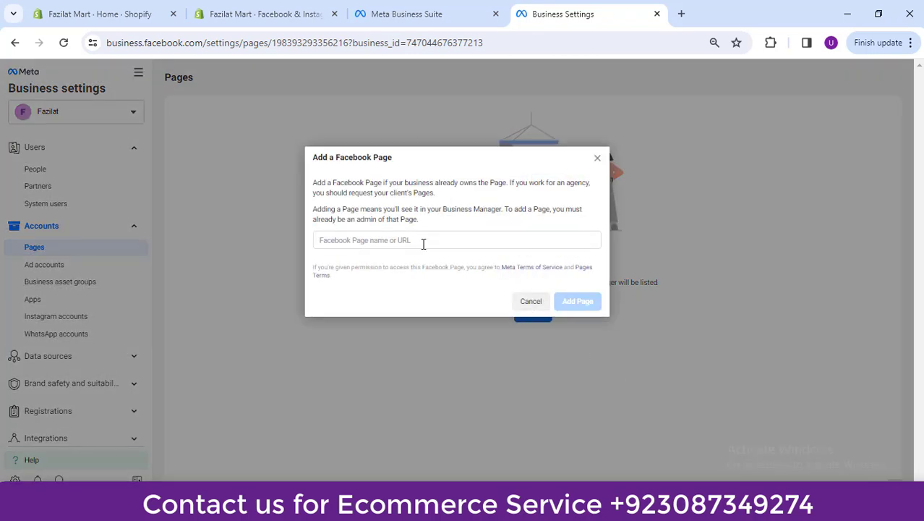
{"action": "left_click", "coordinate": [423, 244]}
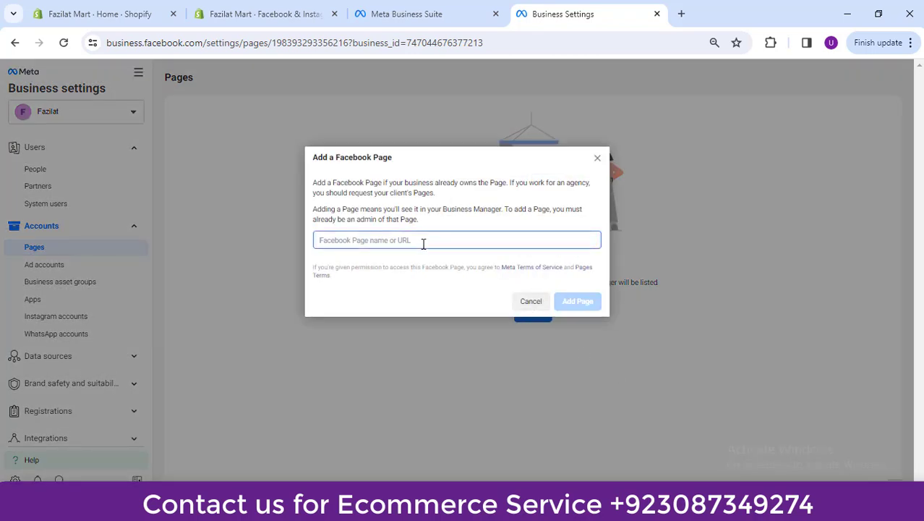
{"action": "type", "text": "pr"}
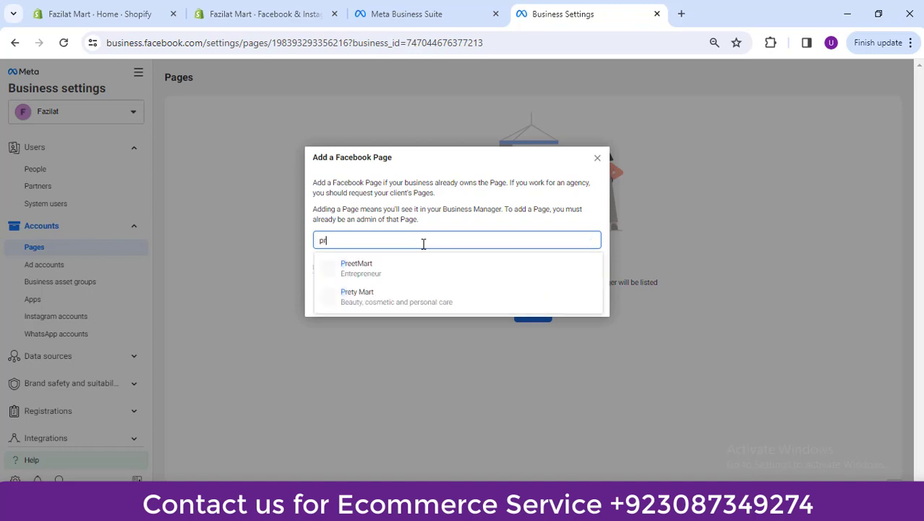
{"action": "left_click", "coordinate": [438, 292]}
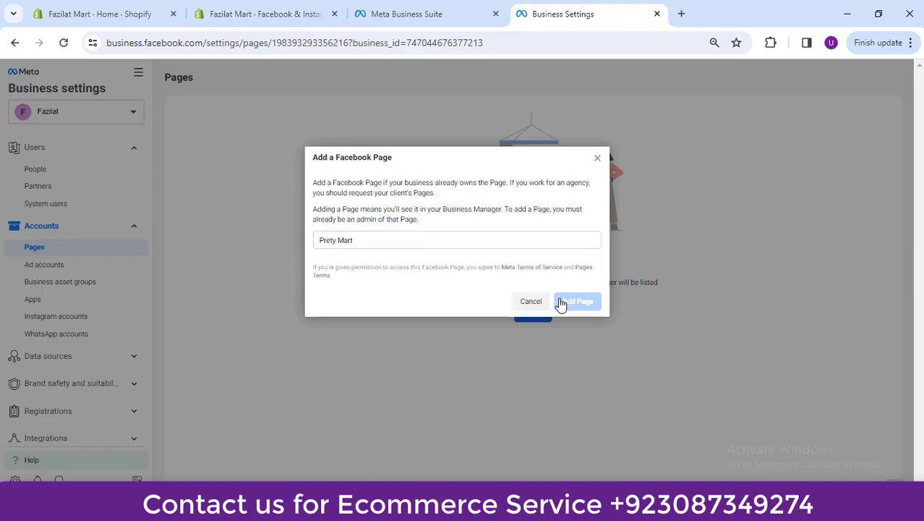
{"action": "left_click", "coordinate": [572, 304]}
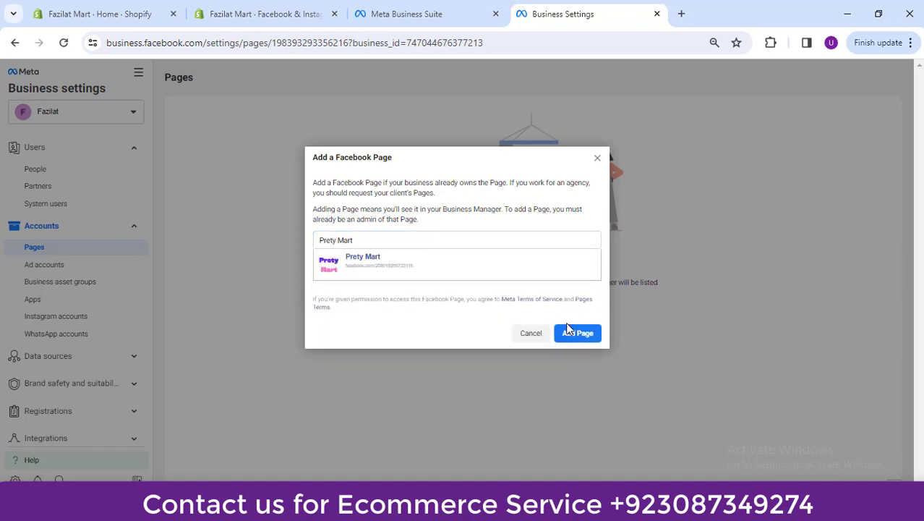
{"action": "left_click", "coordinate": [586, 342]}
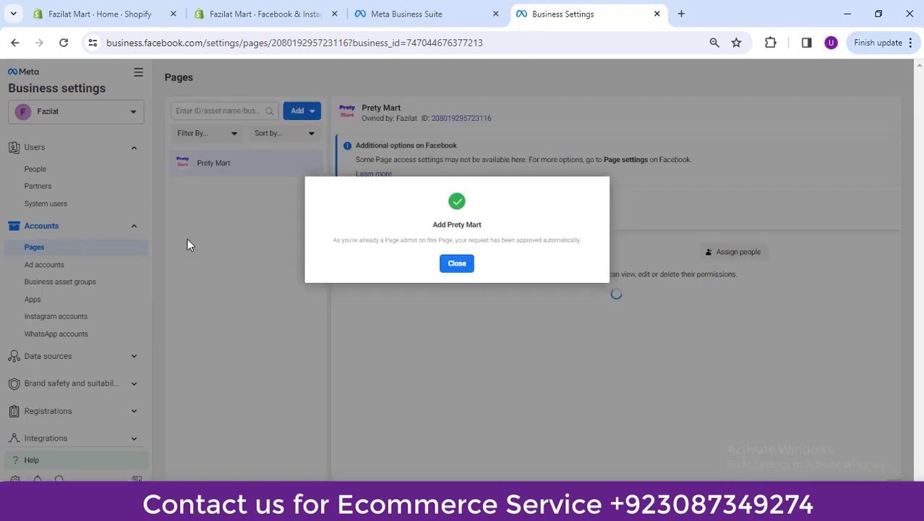
{"action": "left_click", "coordinate": [465, 265]}
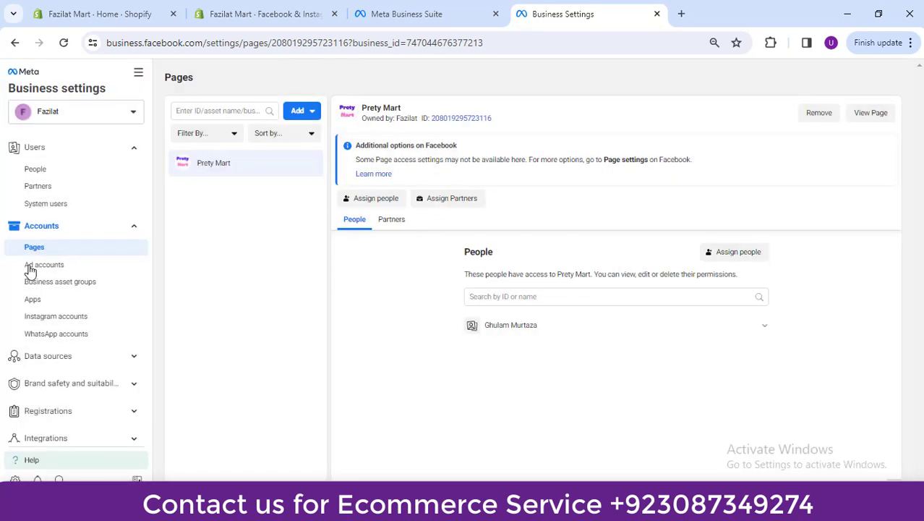
Review the people and partners assigned to the LOcal Business ad account
{"action": "left_click", "coordinate": [85, 267]}
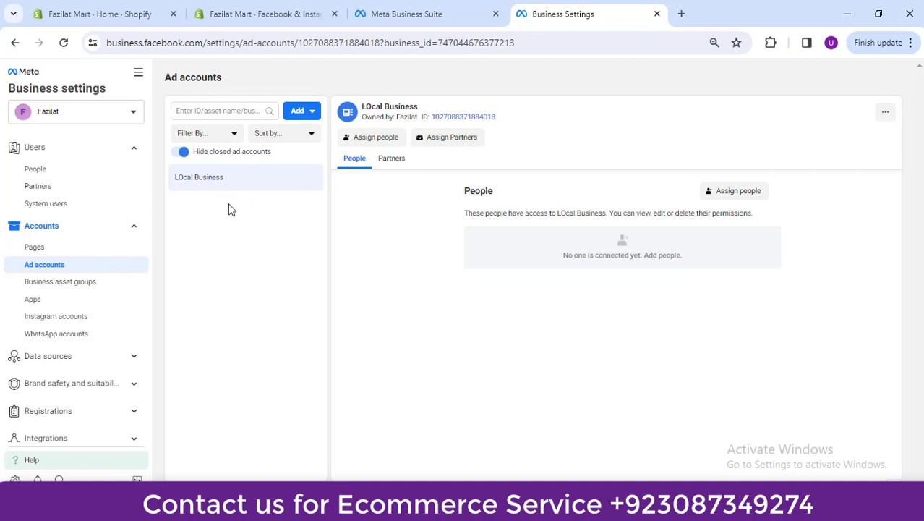
{"action": "left_click", "coordinate": [397, 165]}
{"action": "left_click", "coordinate": [355, 160]}
{"action": "left_click", "coordinate": [385, 160]}
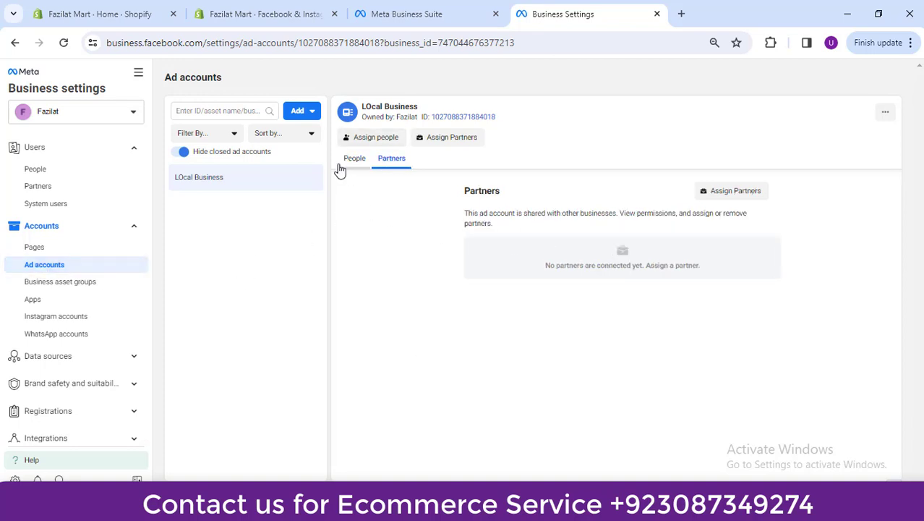
{"action": "left_click", "coordinate": [355, 165]}
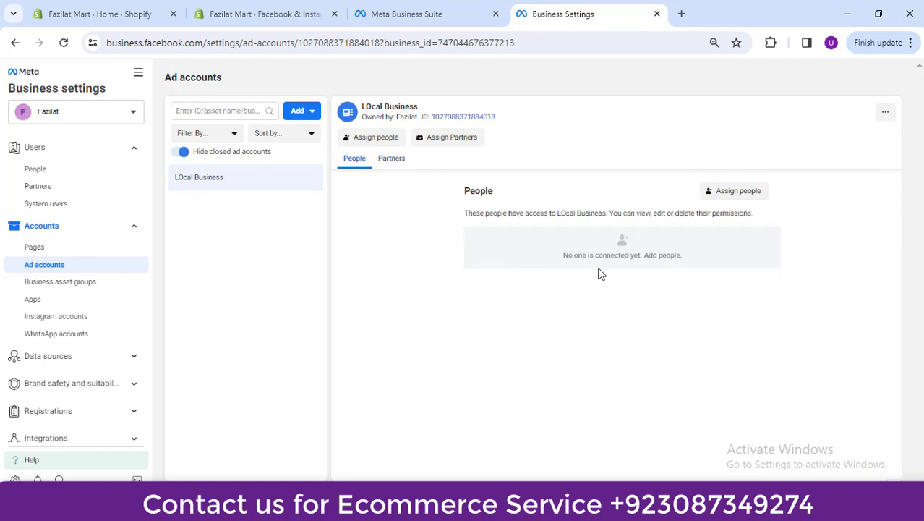
Assign the listed person to Fazilat's pixel under Data sources, with View pixels and Manage pixels access
{"action": "left_click", "coordinate": [85, 361]}
{"action": "left_click", "coordinate": [93, 398]}
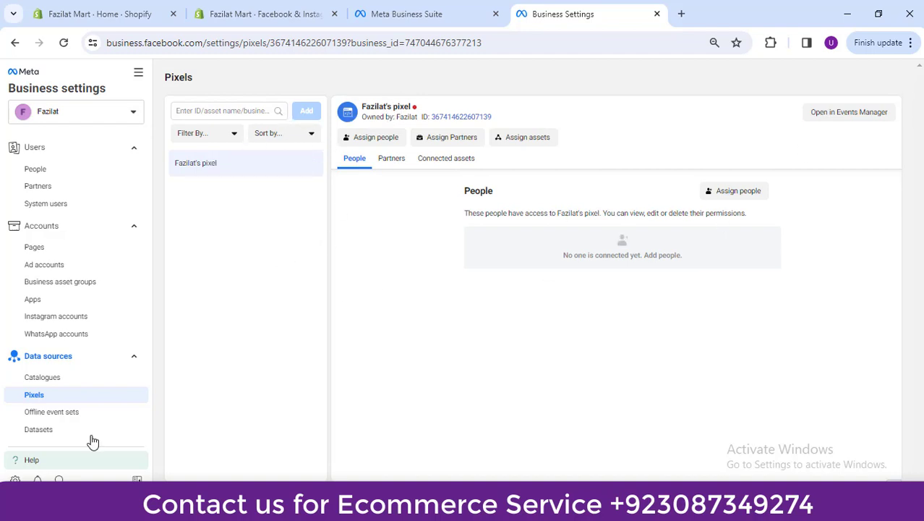
{"action": "scroll", "coordinate": [144, 412], "scroll_direction": "down", "scroll_amount": 2}
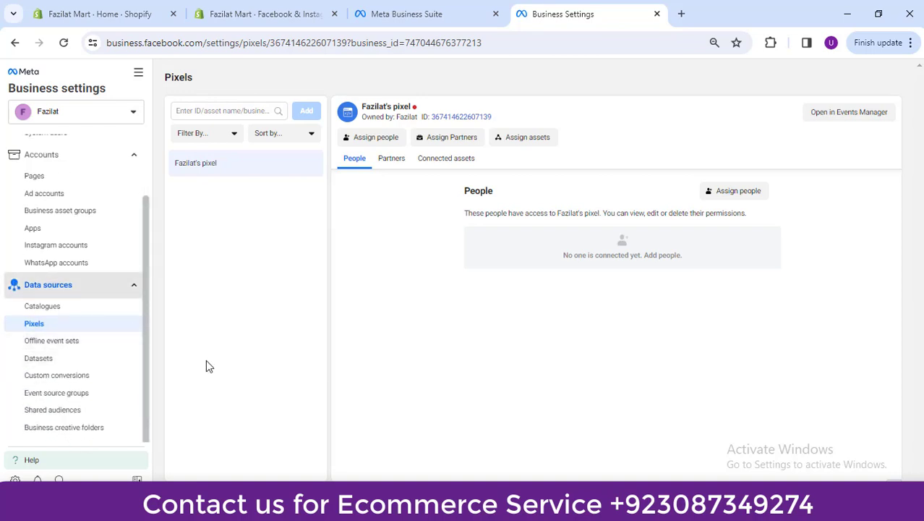
{"action": "left_click", "coordinate": [385, 136]}
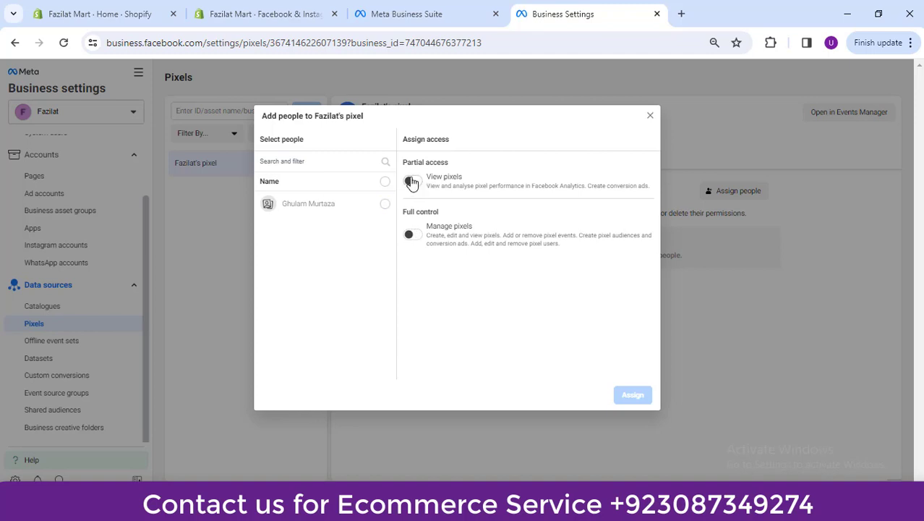
{"action": "left_click", "coordinate": [411, 181]}
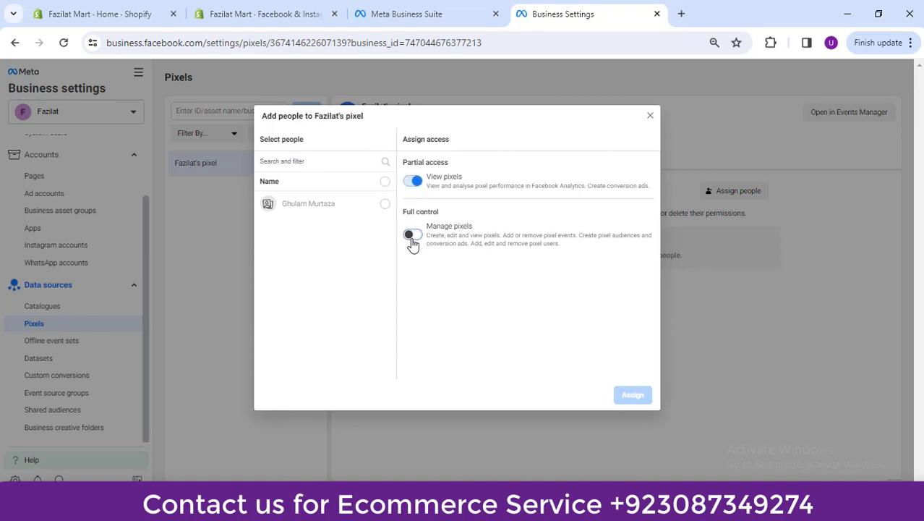
{"action": "left_click", "coordinate": [411, 235]}
{"action": "left_click", "coordinate": [385, 205]}
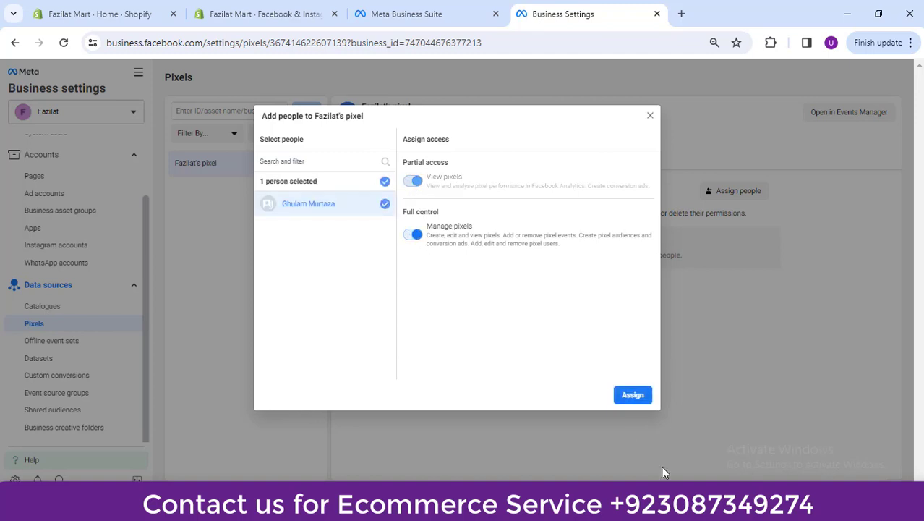
{"action": "left_click", "coordinate": [631, 402]}
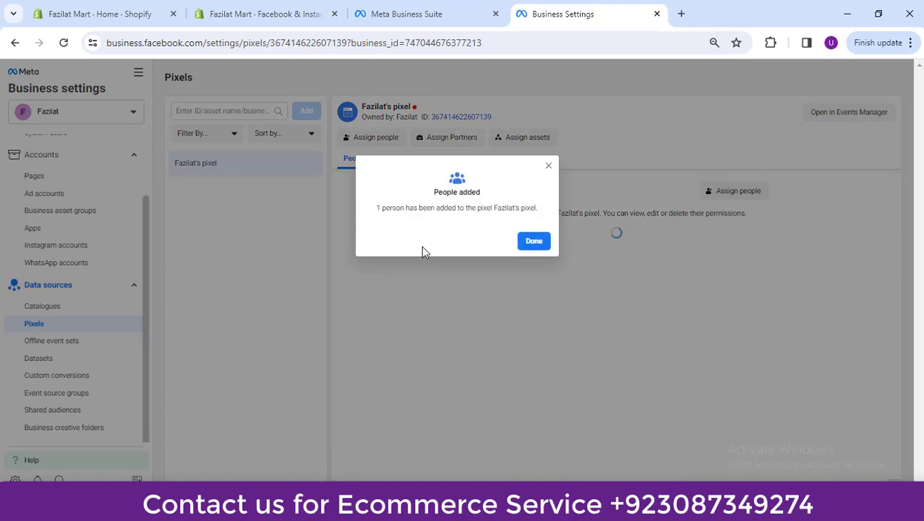
{"action": "left_click", "coordinate": [535, 246]}
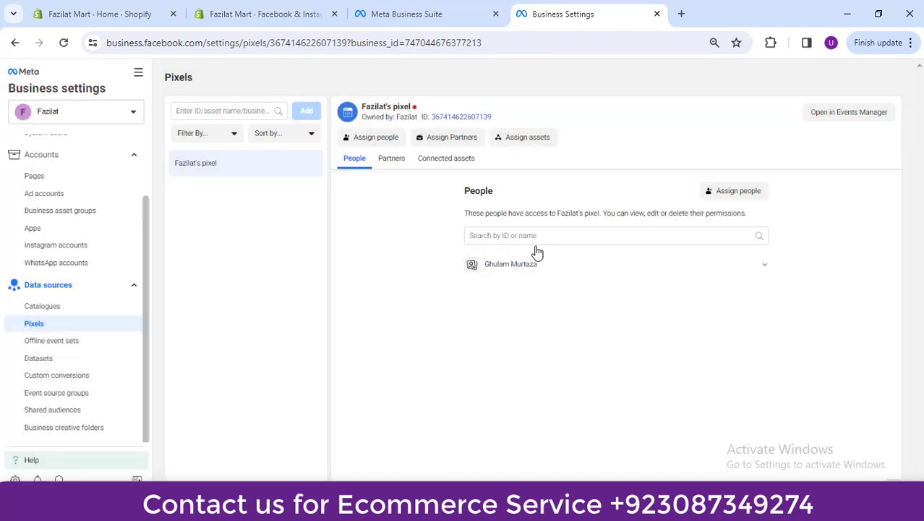
Check the partners and connected assets of Fazilat's pixel, and return to its people list
{"action": "left_click", "coordinate": [397, 160]}
{"action": "left_click", "coordinate": [455, 162]}
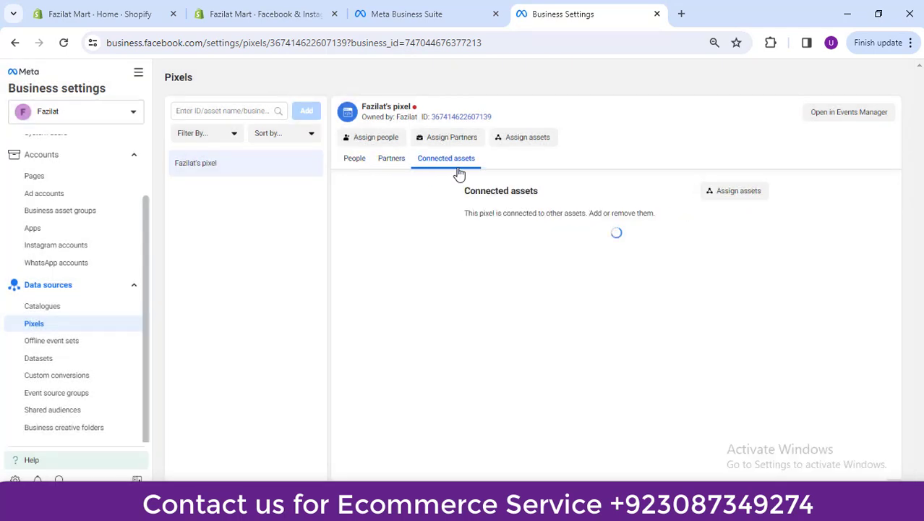
{"action": "left_click", "coordinate": [363, 162]}
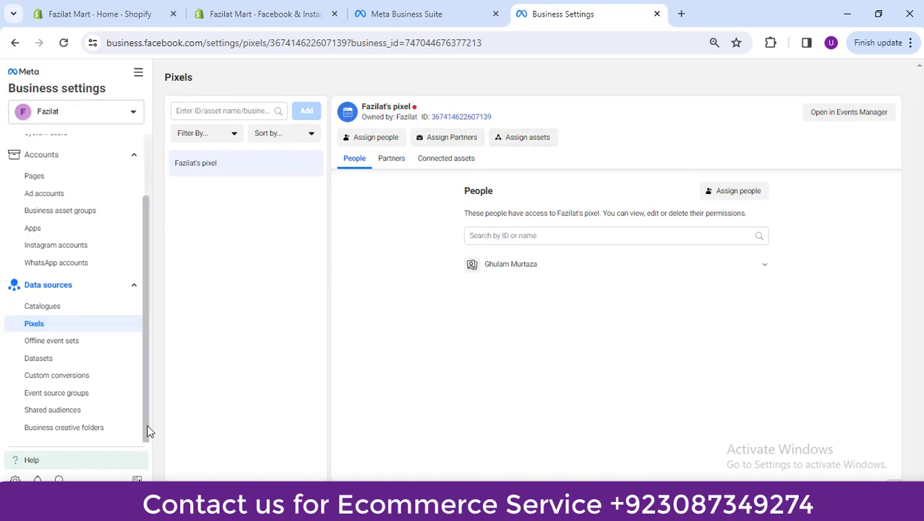
Create a new domain glowmart.com for the business under Brand safety and suitability
{"action": "scroll", "coordinate": [147, 432], "scroll_direction": "down", "scroll_amount": 3}
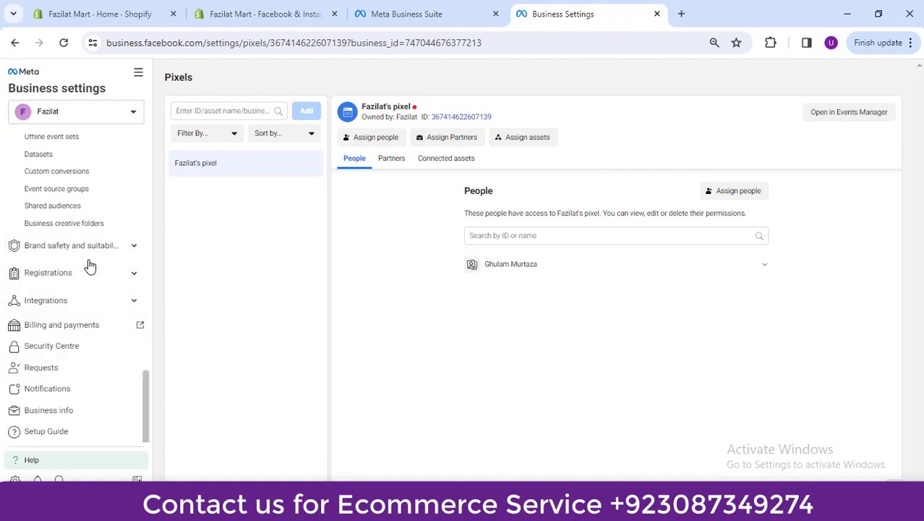
{"action": "left_click", "coordinate": [63, 248]}
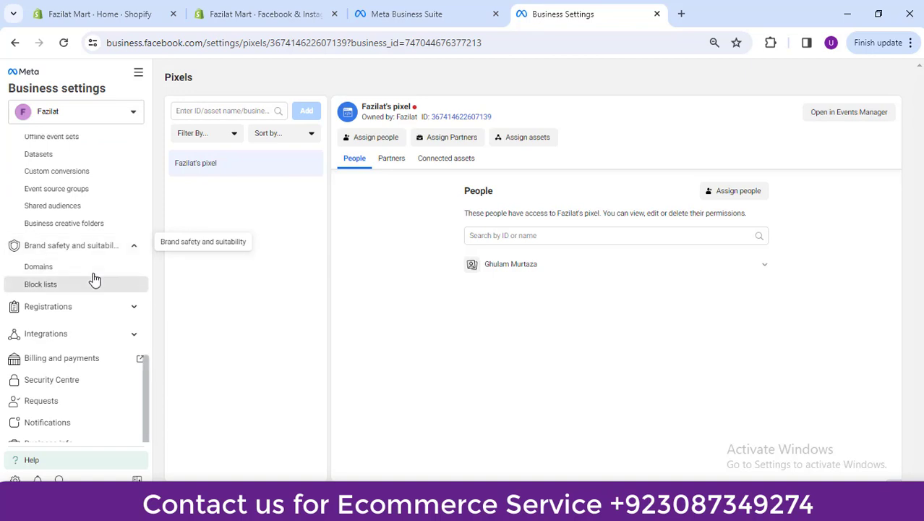
{"action": "left_click", "coordinate": [89, 269]}
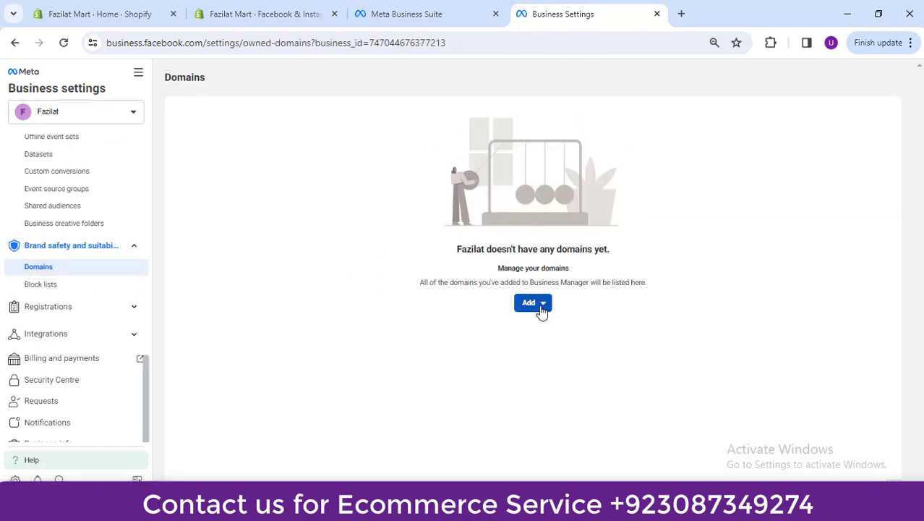
{"action": "left_click", "coordinate": [542, 308]}
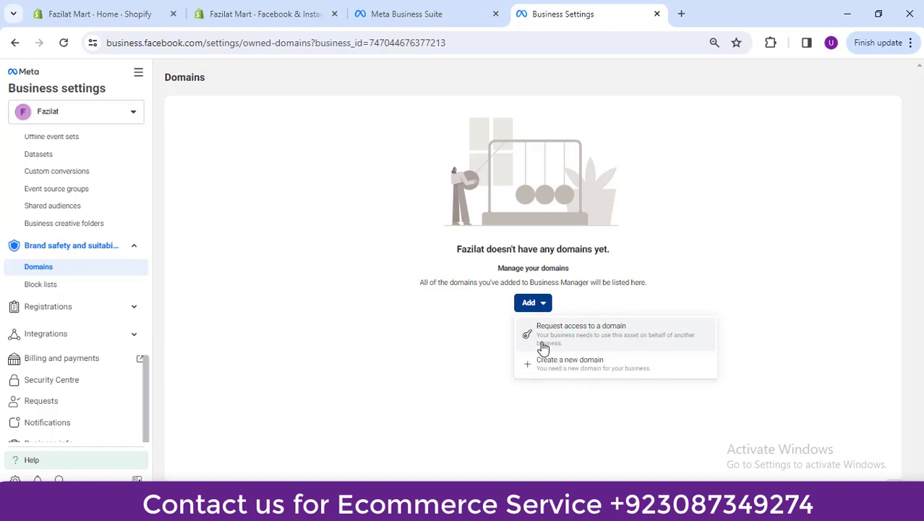
{"action": "left_click", "coordinate": [572, 374]}
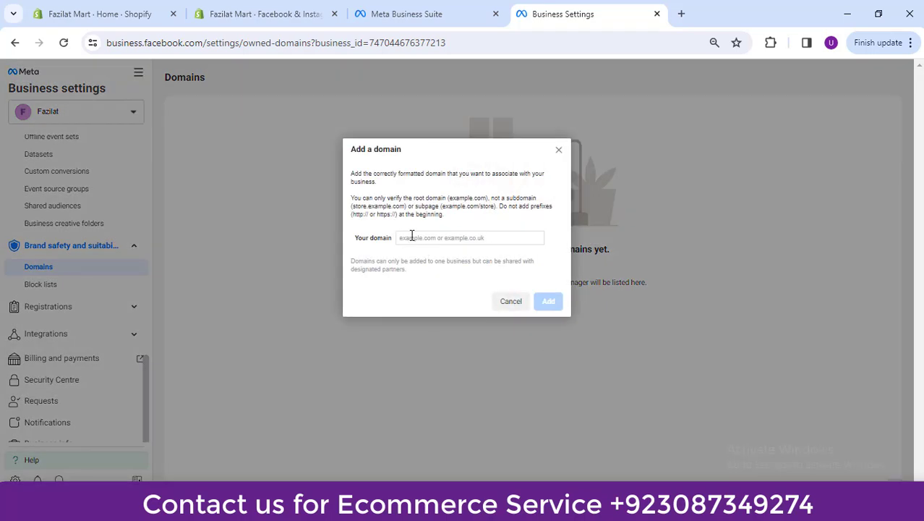
{"action": "left_click", "coordinate": [454, 238]}
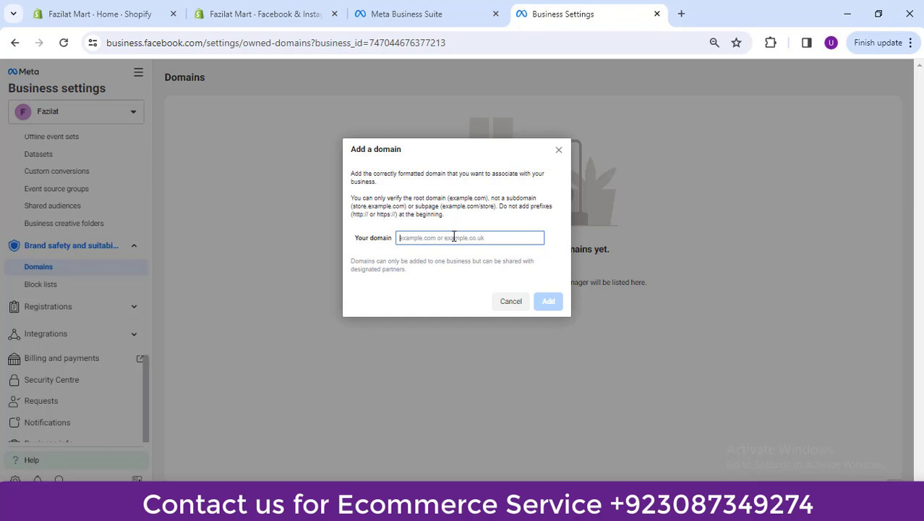
{"action": "type", "text": "glowmart.com"}
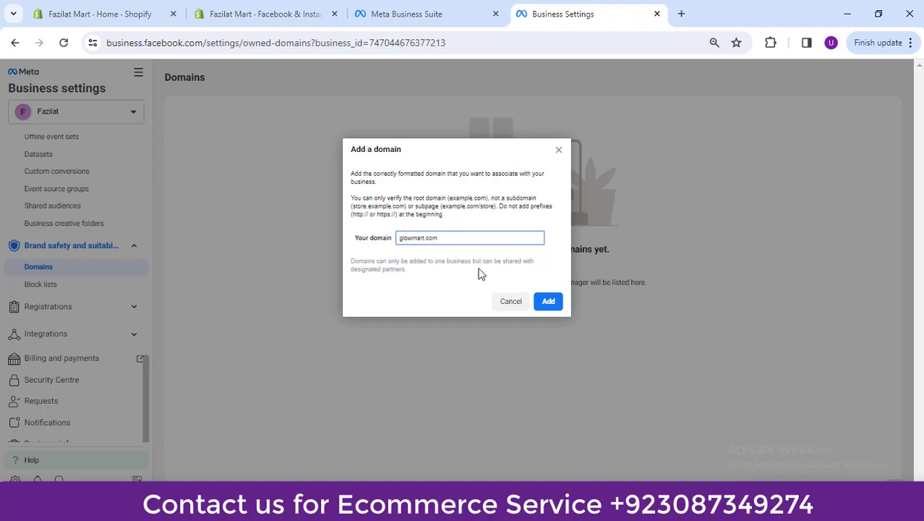
{"action": "left_click", "coordinate": [552, 304]}
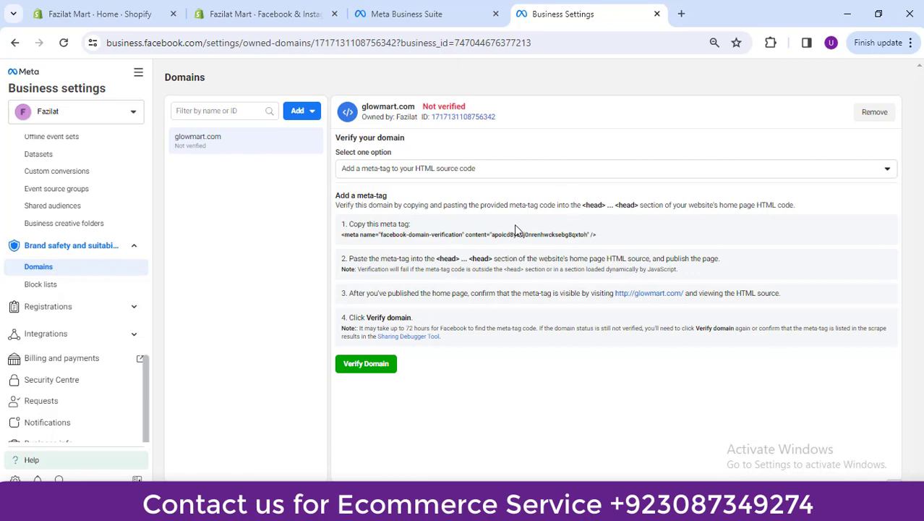
Copy the domain's verification meta tag, switch to Shopify and open the code editor for the Dropship update 27-11 theme
{"action": "left_click", "coordinate": [540, 238]}
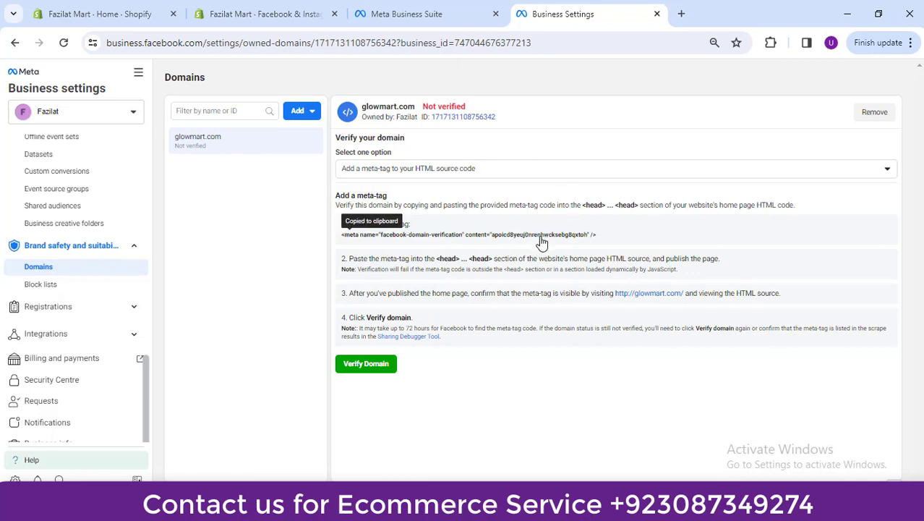
{"action": "left_click", "coordinate": [94, 13]}
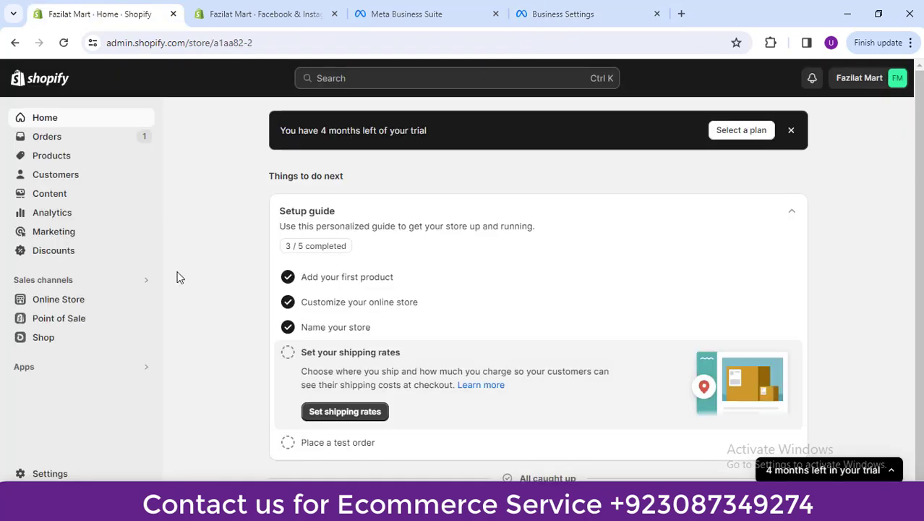
{"action": "left_click", "coordinate": [71, 302]}
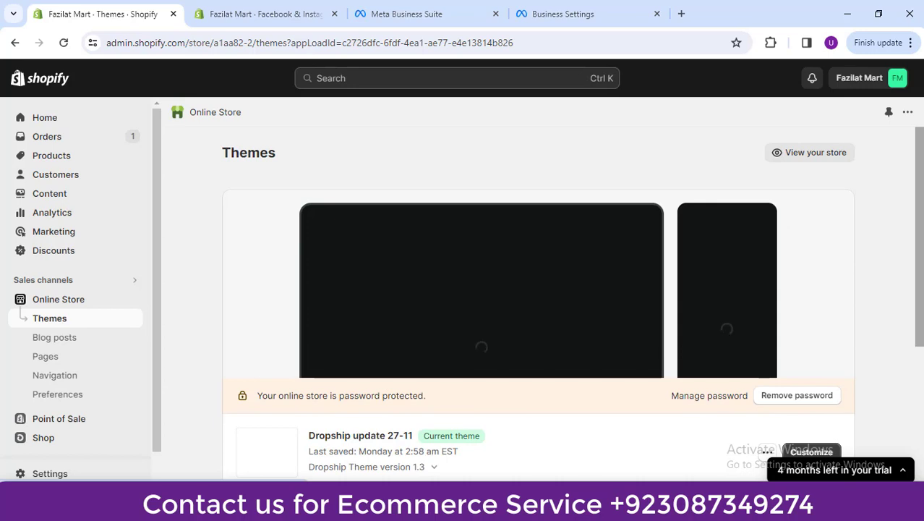
{"action": "scroll", "coordinate": [892, 249], "scroll_direction": "down", "scroll_amount": 3}
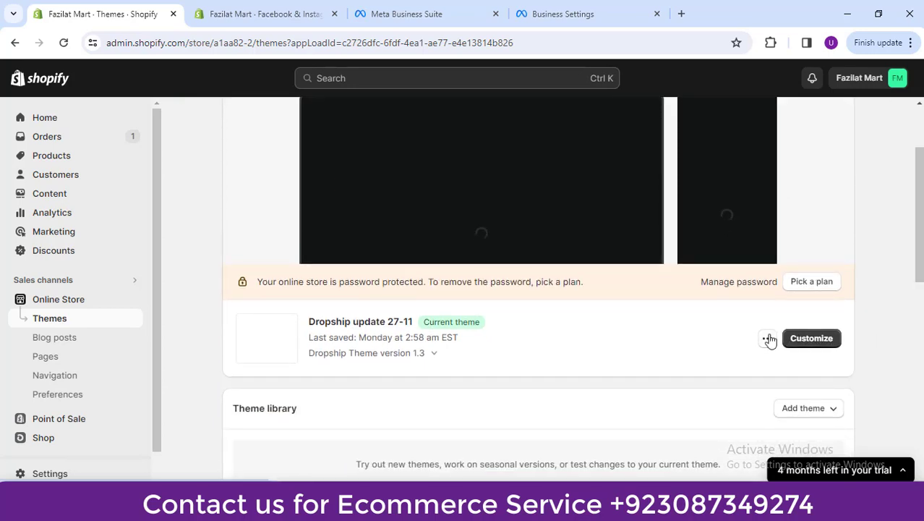
{"action": "left_click", "coordinate": [767, 338]}
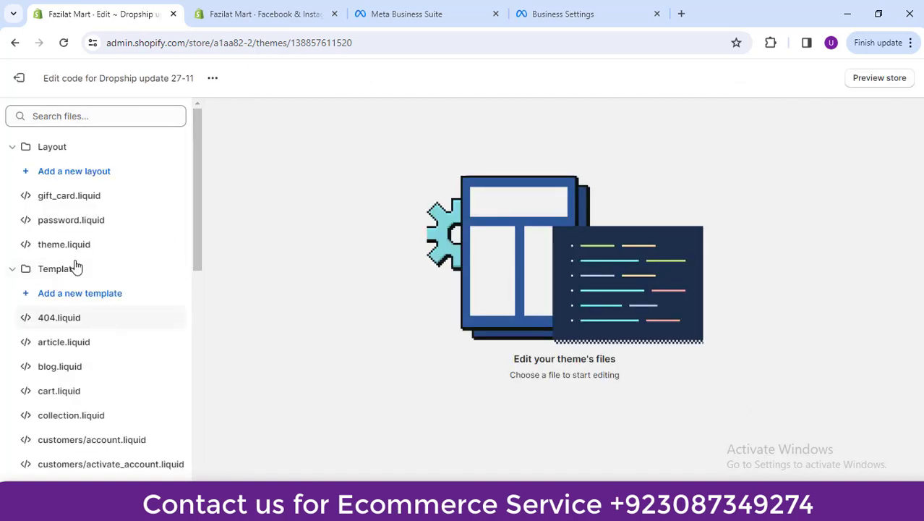
Paste the domain verification meta tag on a new line directly below the opening head tag in theme.liquid, and save the file
{"action": "left_click", "coordinate": [142, 244]}
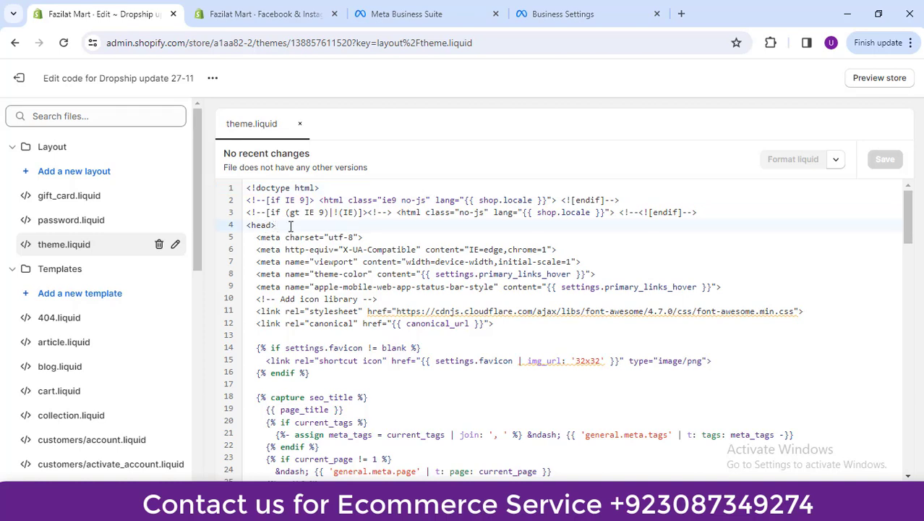
{"action": "left_click", "coordinate": [290, 226]}
{"action": "key", "text": "Return"}
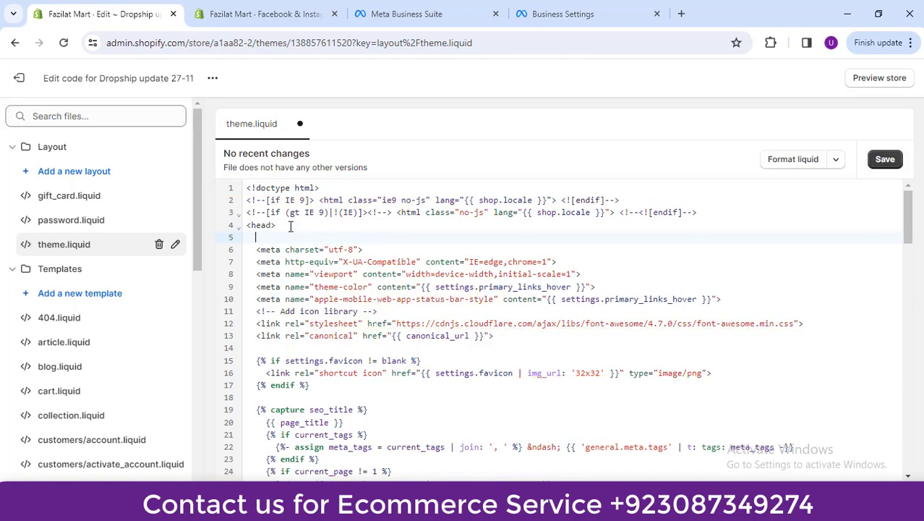
{"action": "key", "text": "ctrl+v"}
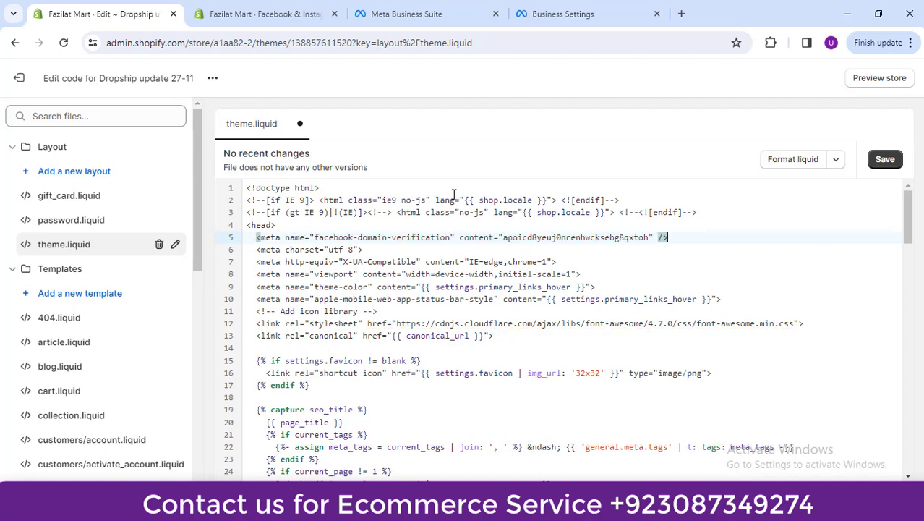
{"action": "left_click", "coordinate": [884, 162]}
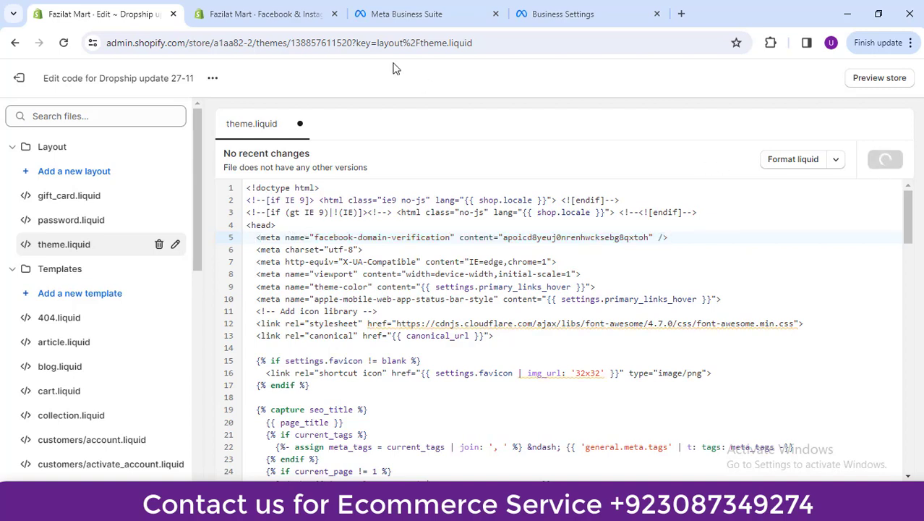
Return to the Meta Business settings and open Ads Manager for the business
{"action": "left_click", "coordinate": [591, 7]}
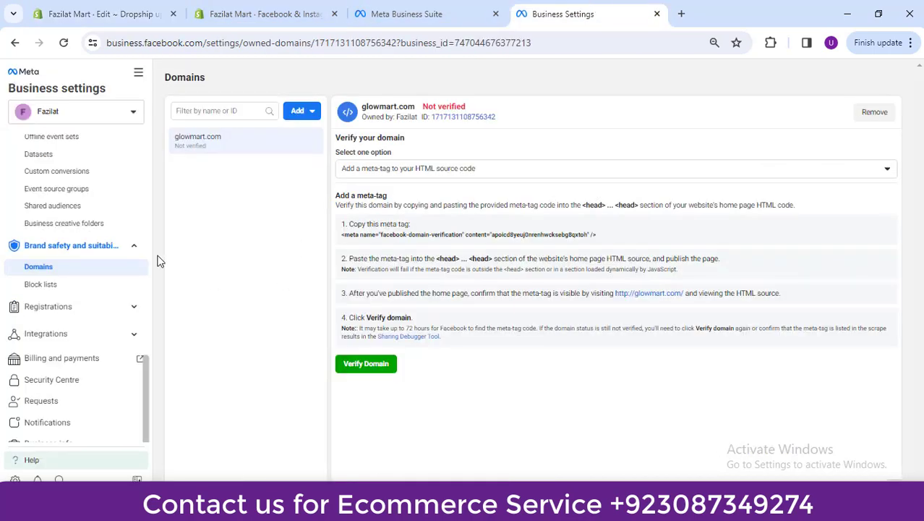
{"action": "left_click_drag", "start_coordinate": [149, 380], "coordinate": [162, 205]}
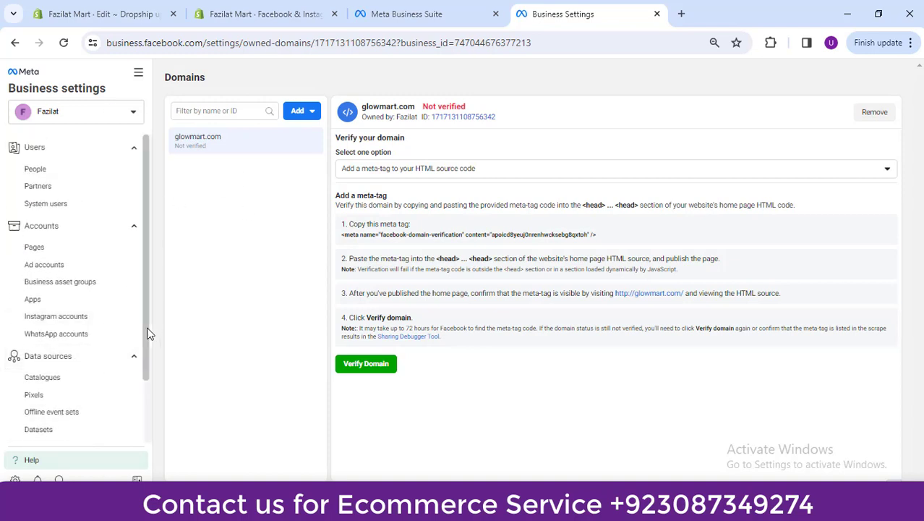
{"action": "left_click_drag", "start_coordinate": [147, 335], "coordinate": [158, 424]}
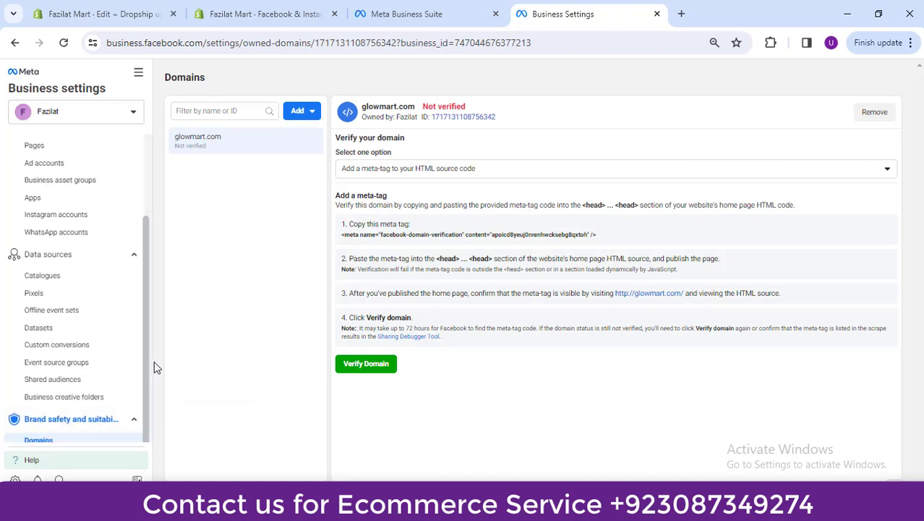
{"action": "scroll", "coordinate": [149, 344], "scroll_direction": "down", "scroll_amount": 4}
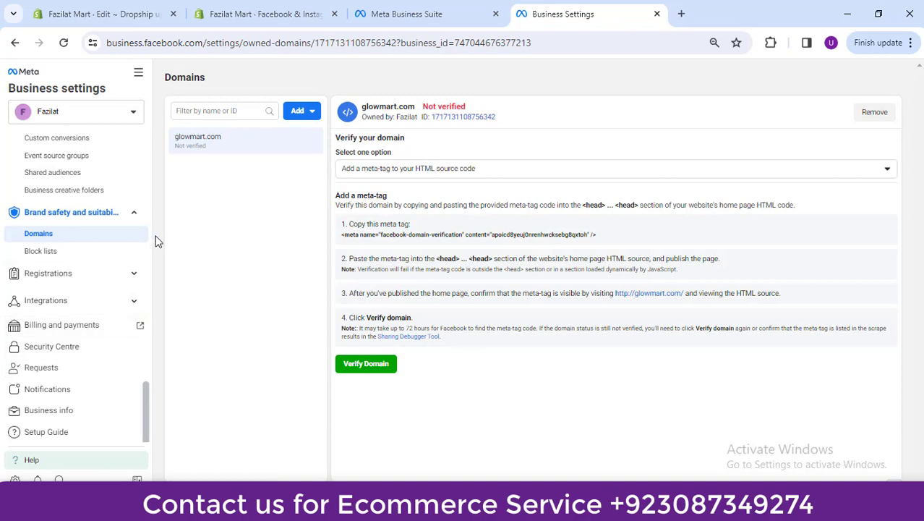
{"action": "left_click_drag", "start_coordinate": [146, 416], "coordinate": [119, 186]}
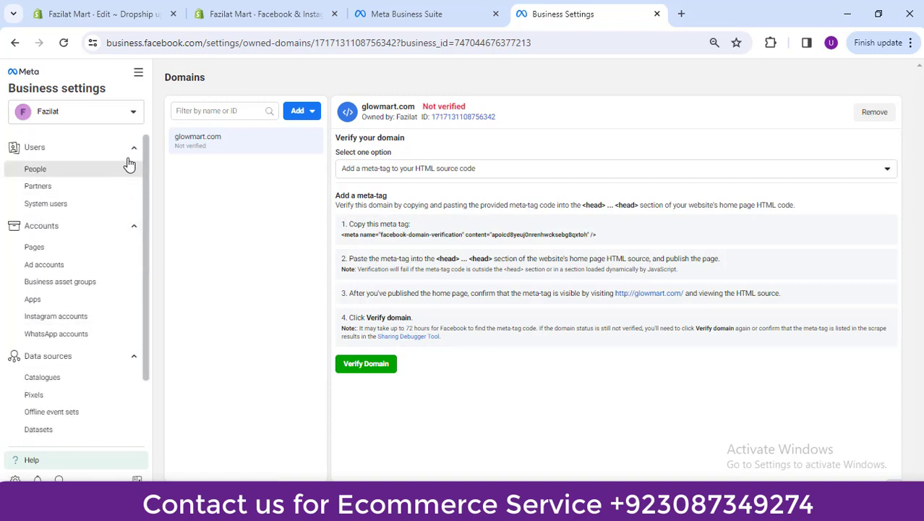
{"action": "left_click", "coordinate": [139, 75]}
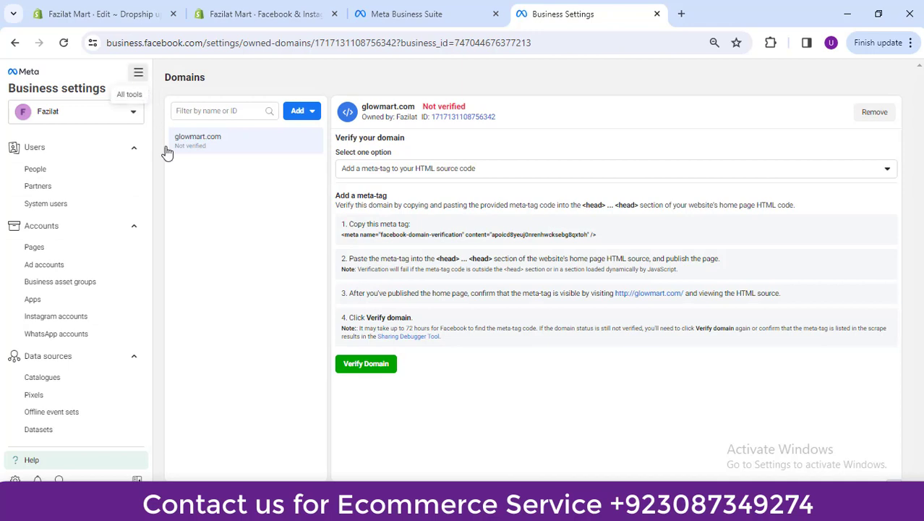
{"action": "left_click", "coordinate": [313, 138]}
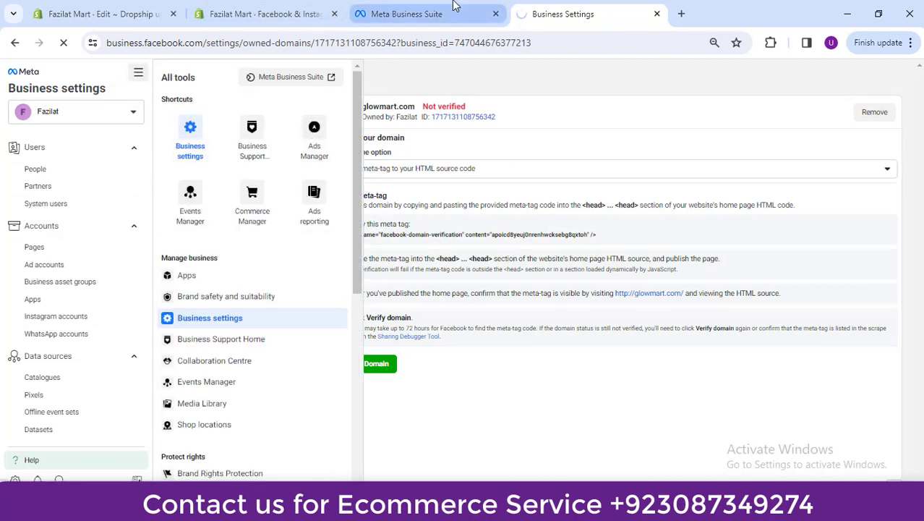
{"action": "mouse_move", "coordinate": [455, 6]}
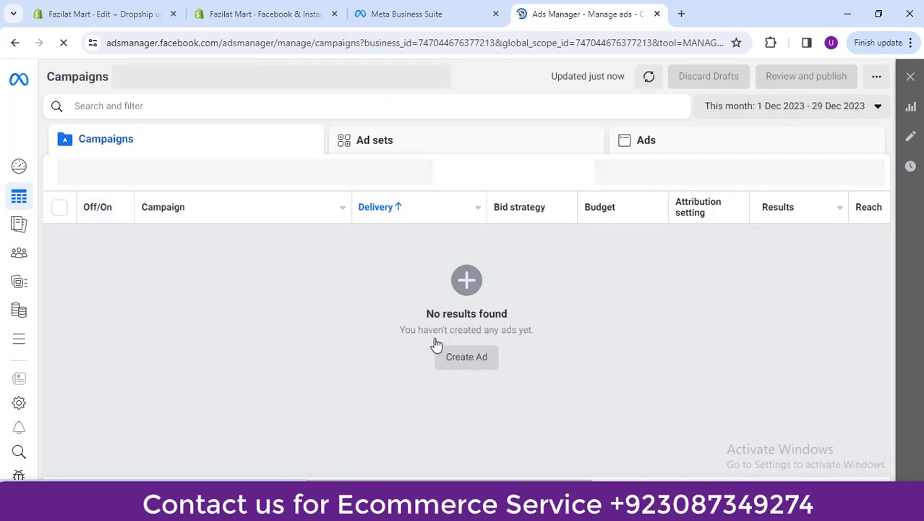
Create a new ad campaign with the Sales objective and the Advantage+ shopping campaign setup
{"action": "left_click", "coordinate": [454, 354]}
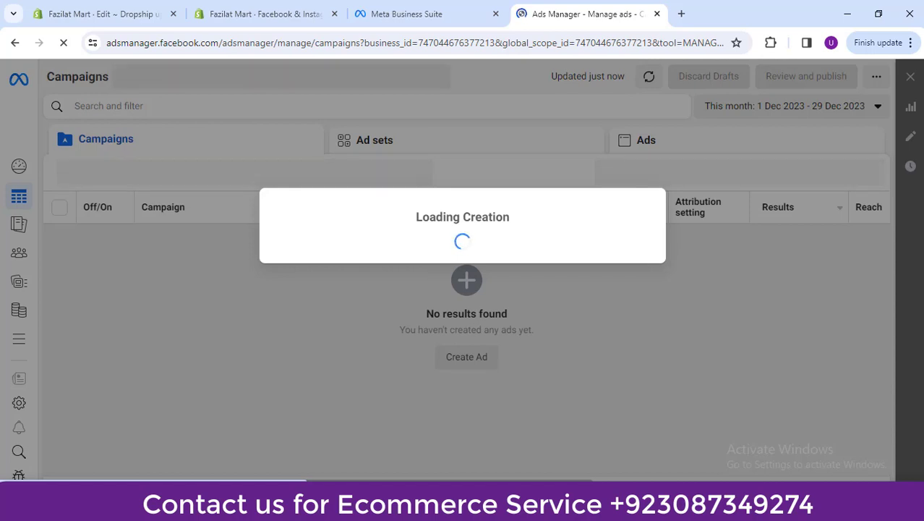
{"action": "left_click", "coordinate": [720, 508]}
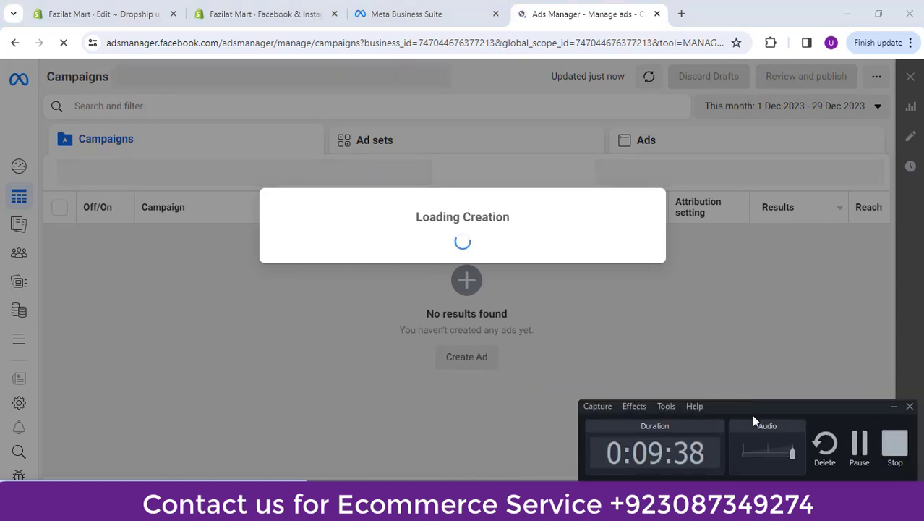
{"action": "left_click", "coordinate": [859, 444]}
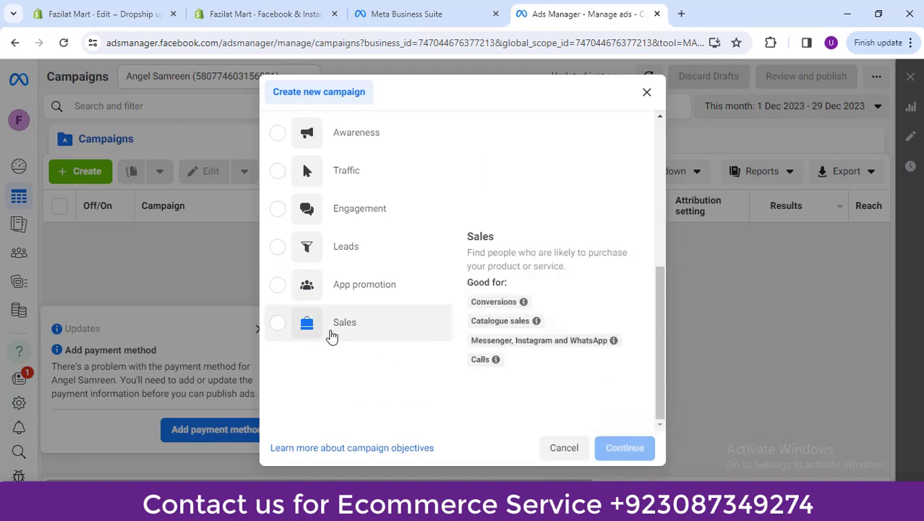
{"action": "left_click", "coordinate": [332, 337]}
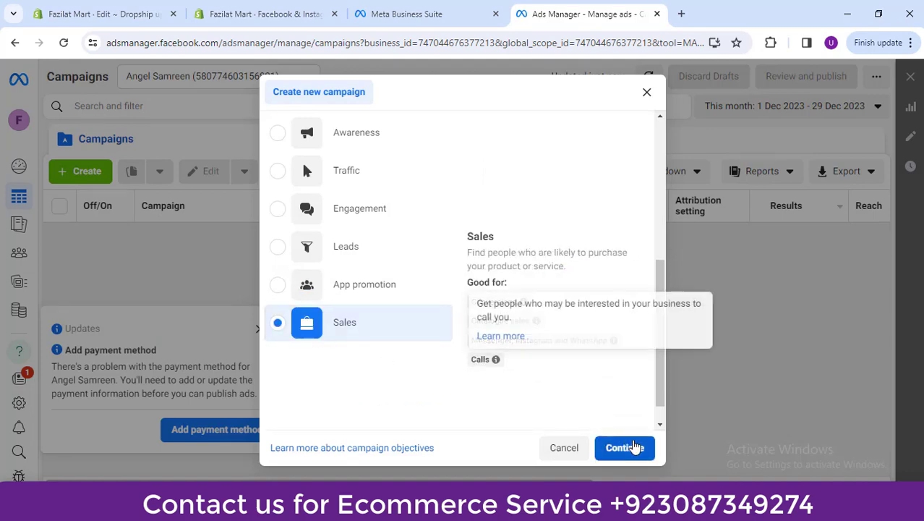
{"action": "left_click", "coordinate": [627, 447]}
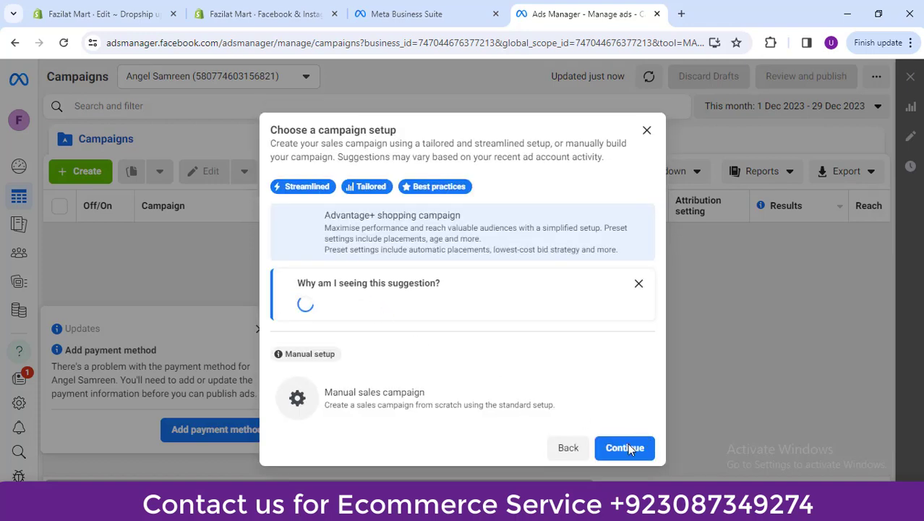
{"action": "left_click", "coordinate": [620, 427]}
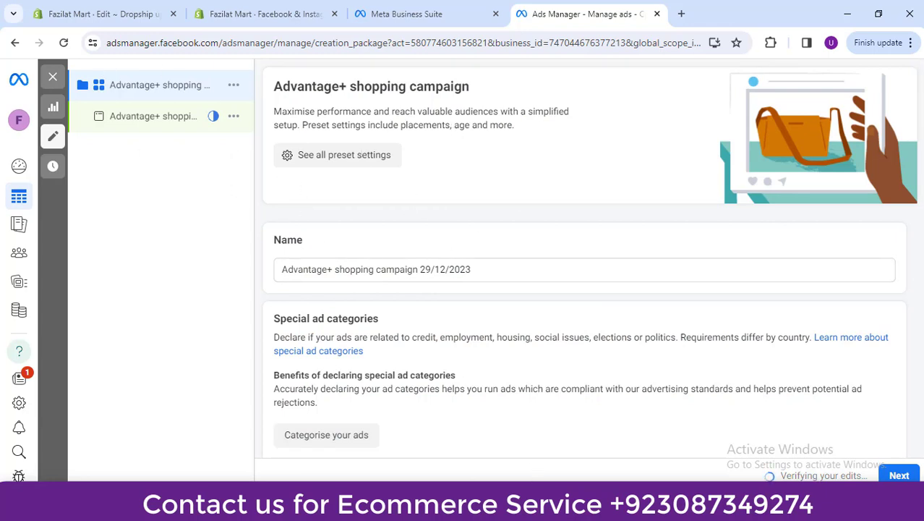
{"action": "left_click", "coordinate": [536, 507]}
{"action": "left_click", "coordinate": [867, 453]}
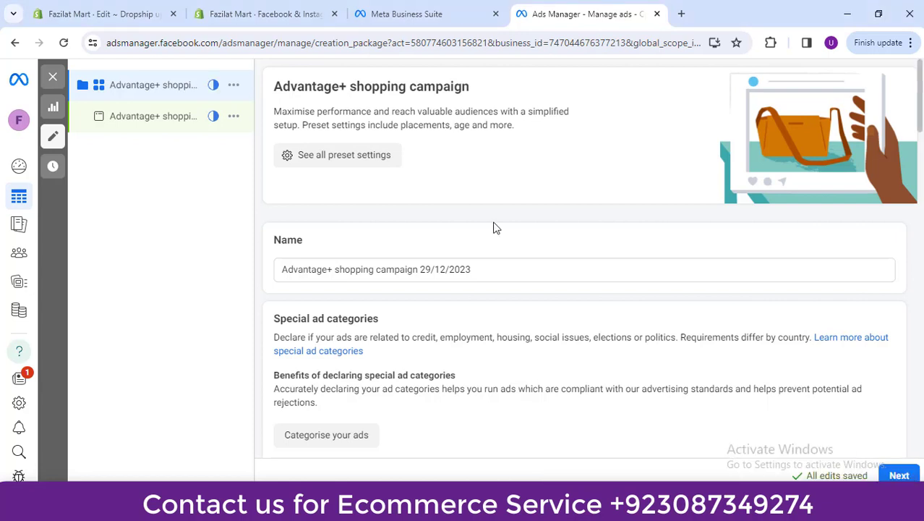
Rename the Advantage+ shopping campaign as "my first ad"
{"action": "left_click", "coordinate": [389, 276]}
{"action": "key", "text": "ctrl+a"}
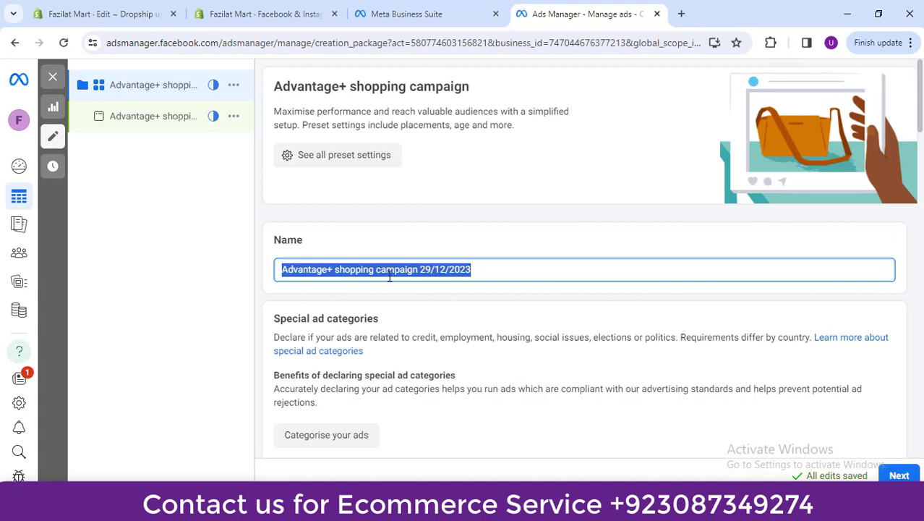
{"action": "type", "text": "my "}
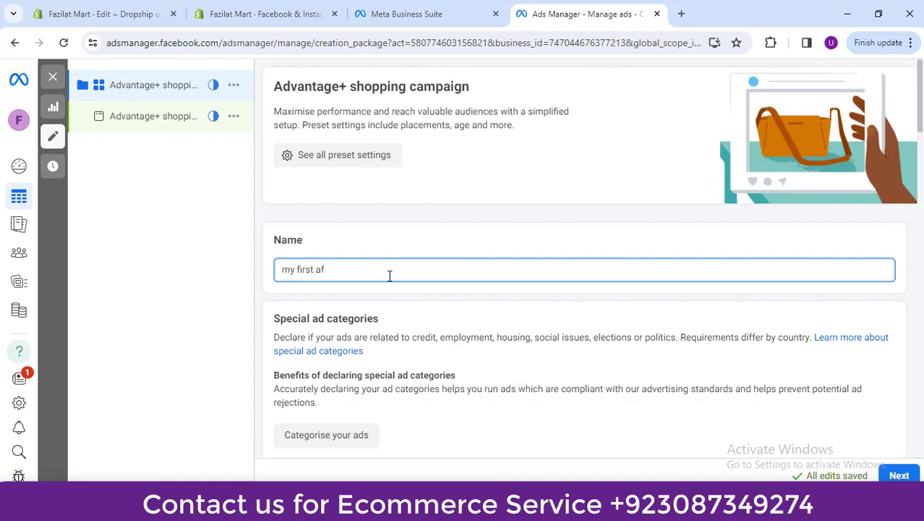
{"action": "type", "text": "first af"}
{"action": "key", "text": "BackSpace"}
{"action": "type", "text": "d"}
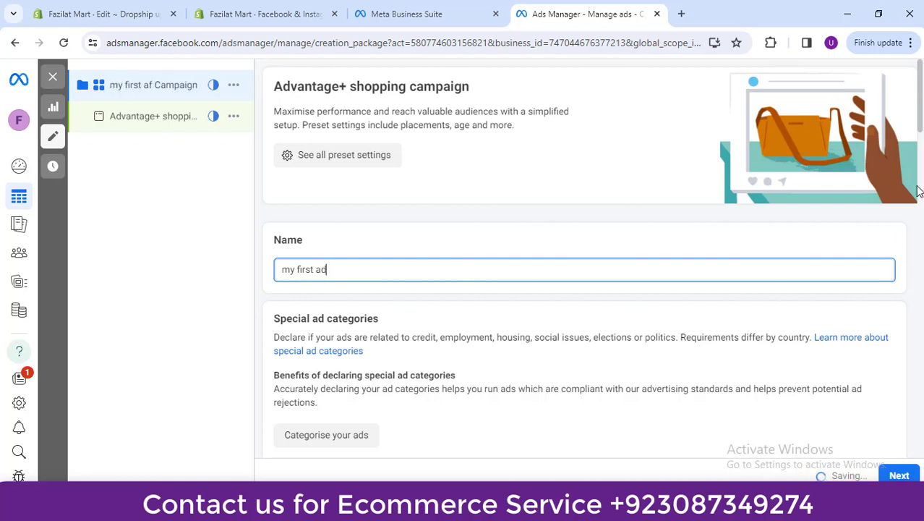
Review the campaign's special ad categories, conversion, pixel, audience location and reporting settings down to the budget and schedule
{"action": "scroll", "coordinate": [920, 130], "scroll_direction": "down", "scroll_amount": 1}
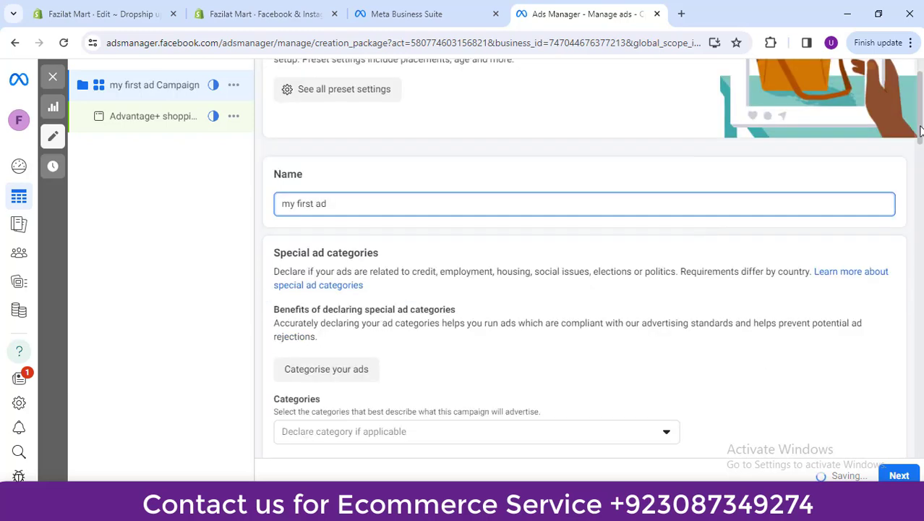
{"action": "scroll", "coordinate": [920, 132], "scroll_direction": "down", "scroll_amount": 1}
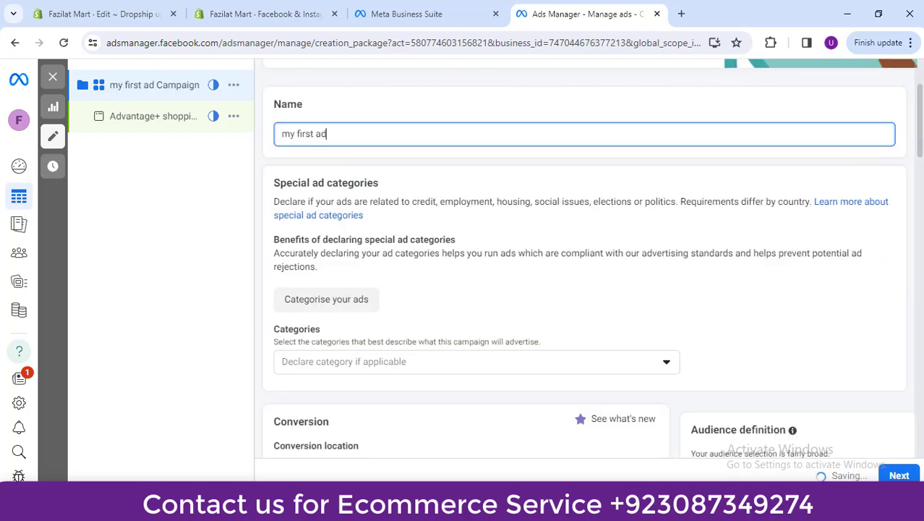
{"action": "scroll", "coordinate": [920, 133], "scroll_direction": "down", "scroll_amount": 3}
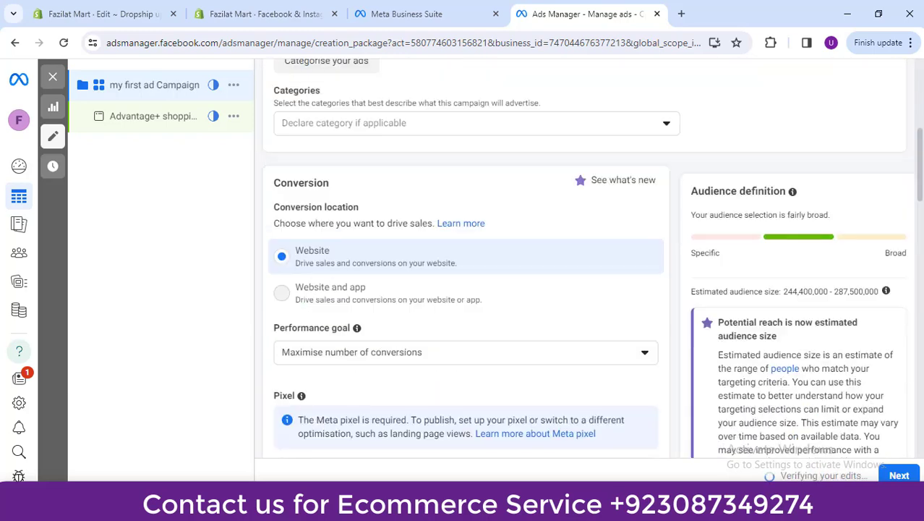
{"action": "scroll", "coordinate": [920, 132], "scroll_direction": "down", "scroll_amount": 3}
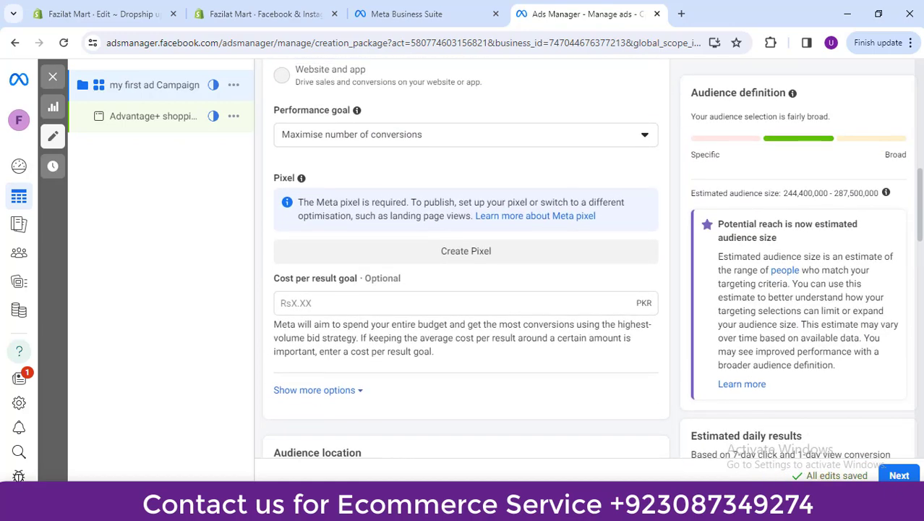
{"action": "scroll", "coordinate": [466, 261], "scroll_direction": "down", "scroll_amount": 2}
{"action": "scroll", "coordinate": [466, 260], "scroll_direction": "down", "scroll_amount": 4}
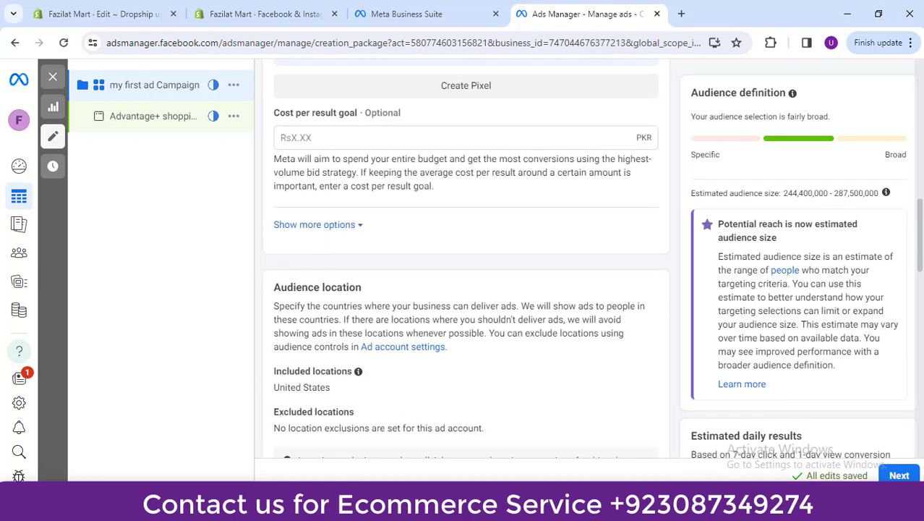
{"action": "left_click_drag", "start_coordinate": [920, 292], "coordinate": [910, 275]}
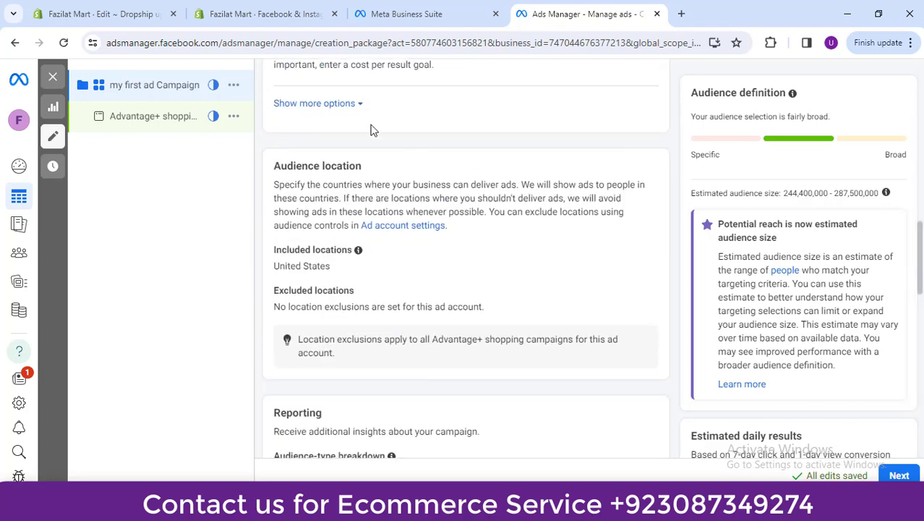
{"action": "mouse_move", "coordinate": [646, 269]}
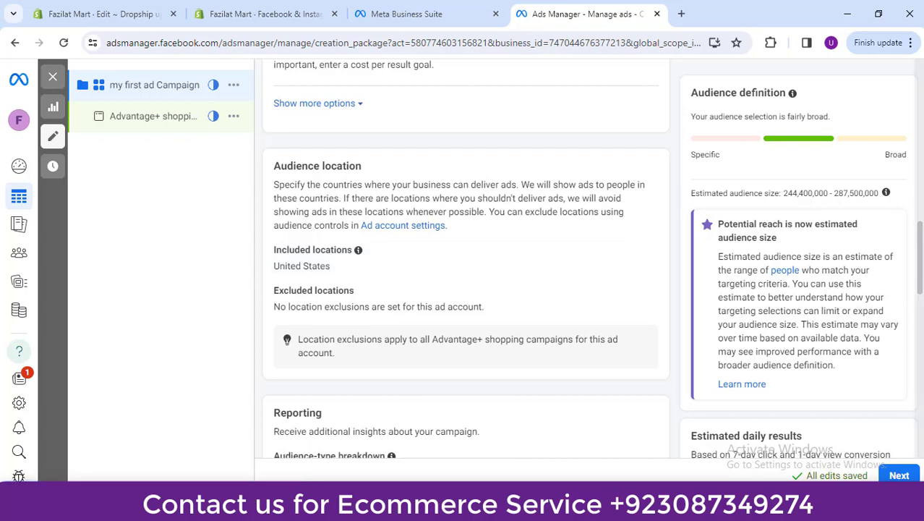
{"action": "scroll", "coordinate": [466, 259], "scroll_direction": "down", "scroll_amount": 4}
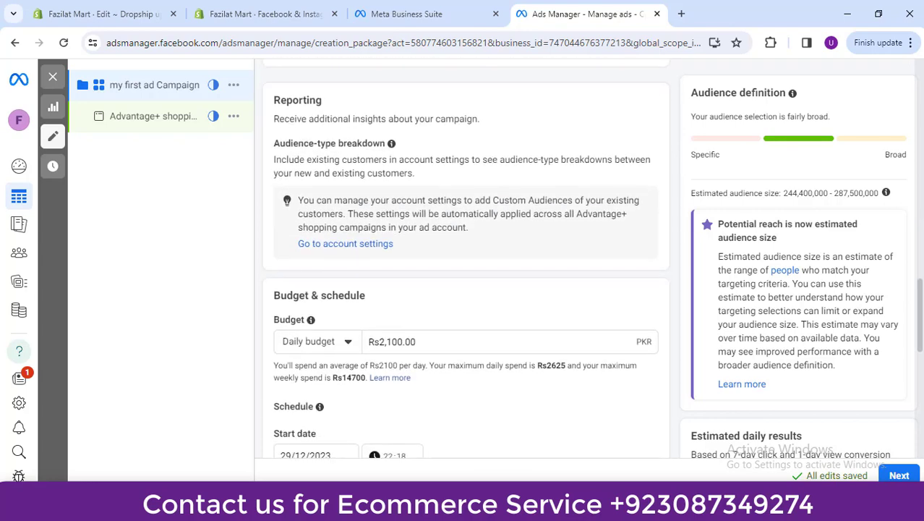
{"action": "scroll", "coordinate": [466, 259], "scroll_direction": "down", "scroll_amount": 1}
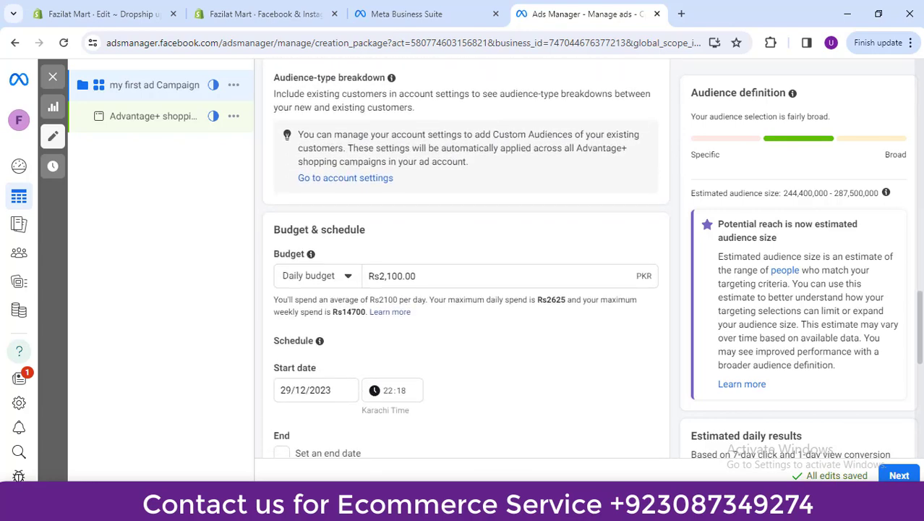
Check the campaign's daily budget, scheduling and suggested ads without changing them, and continue to the ad-level settings
{"action": "left_click", "coordinate": [399, 275]}
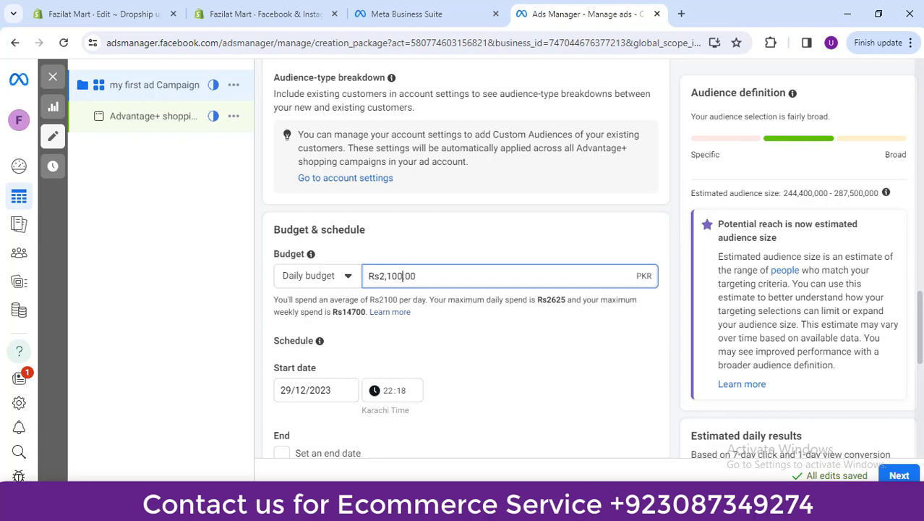
{"action": "scroll", "coordinate": [466, 261], "scroll_direction": "down", "scroll_amount": 6}
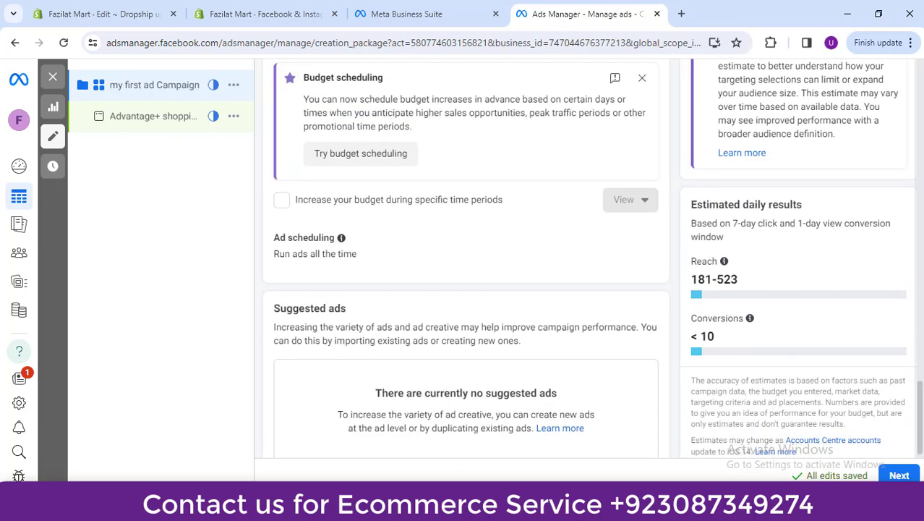
{"action": "scroll", "coordinate": [466, 260], "scroll_direction": "down", "scroll_amount": 1}
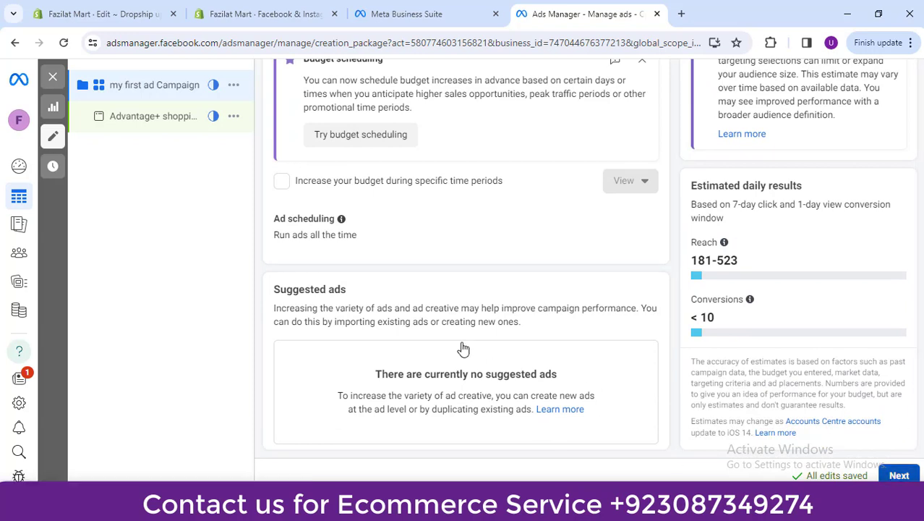
{"action": "left_click", "coordinate": [900, 476]}
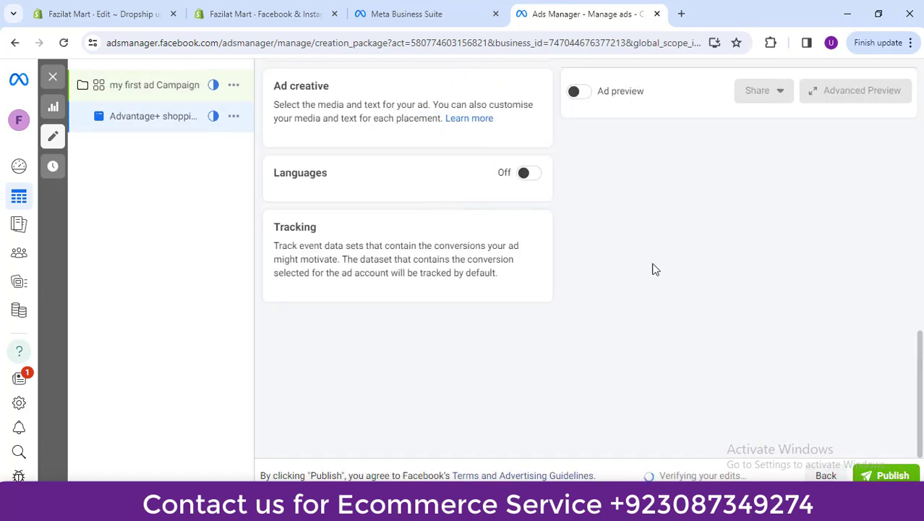
Turn on the ad preview and rename the ad as "my first ad"
{"action": "left_click", "coordinate": [583, 94]}
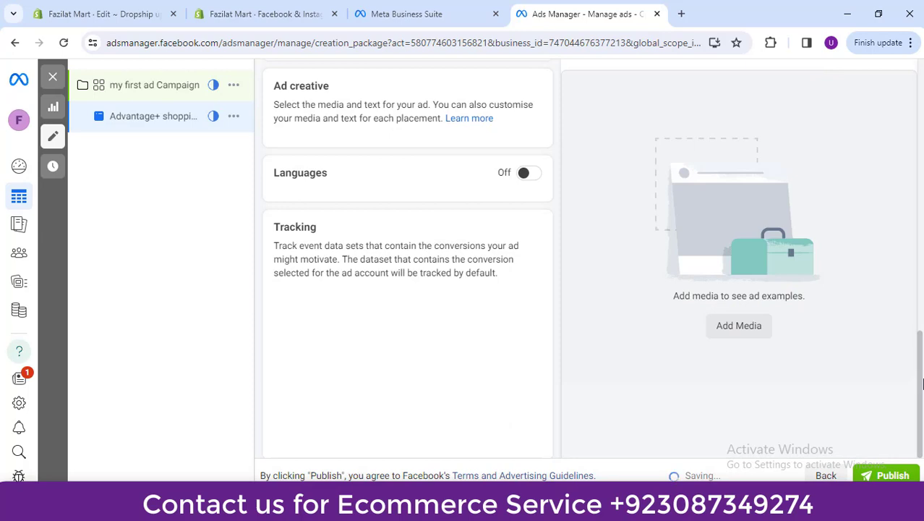
{"action": "left_click_drag", "start_coordinate": [923, 384], "coordinate": [923, 129]}
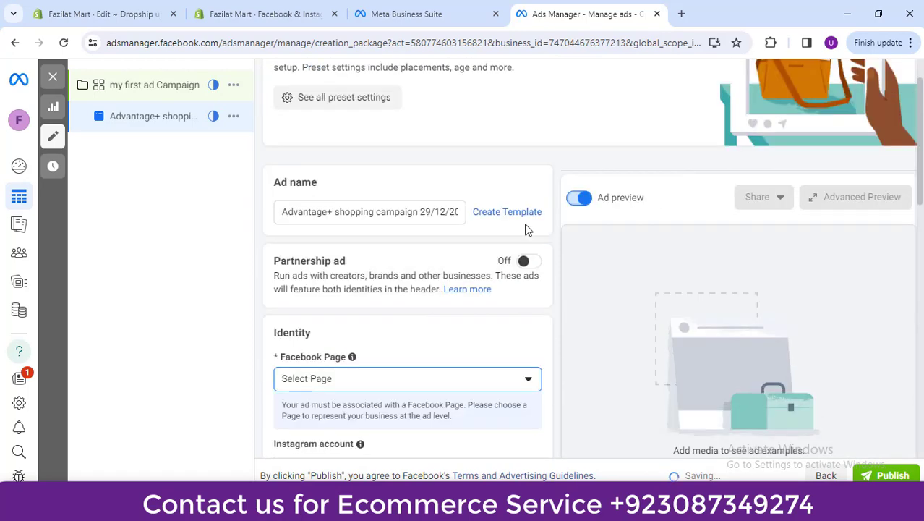
{"action": "triple_click", "coordinate": [344, 215]}
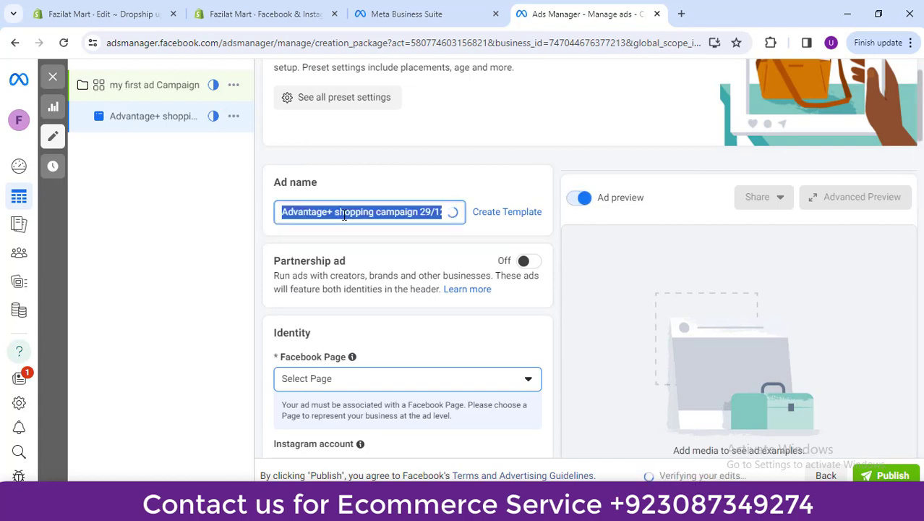
{"action": "type", "text": "my "}
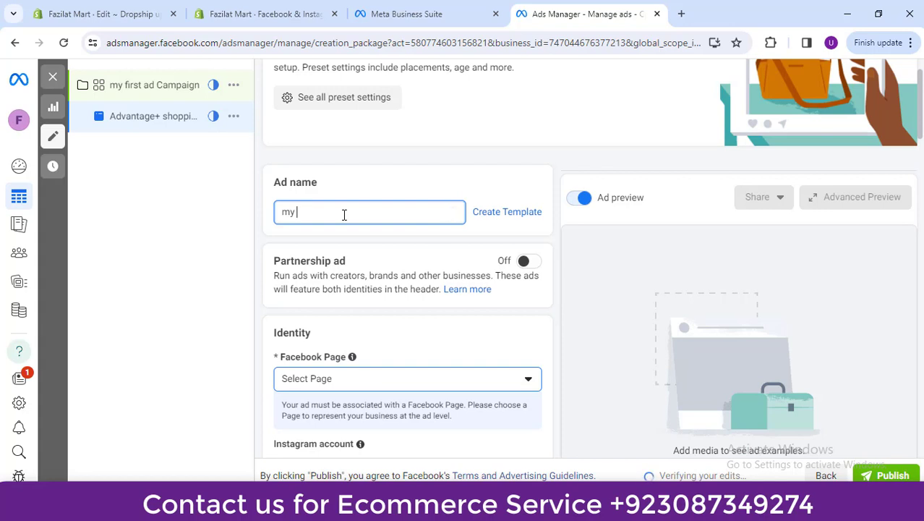
{"action": "type", "text": "first "}
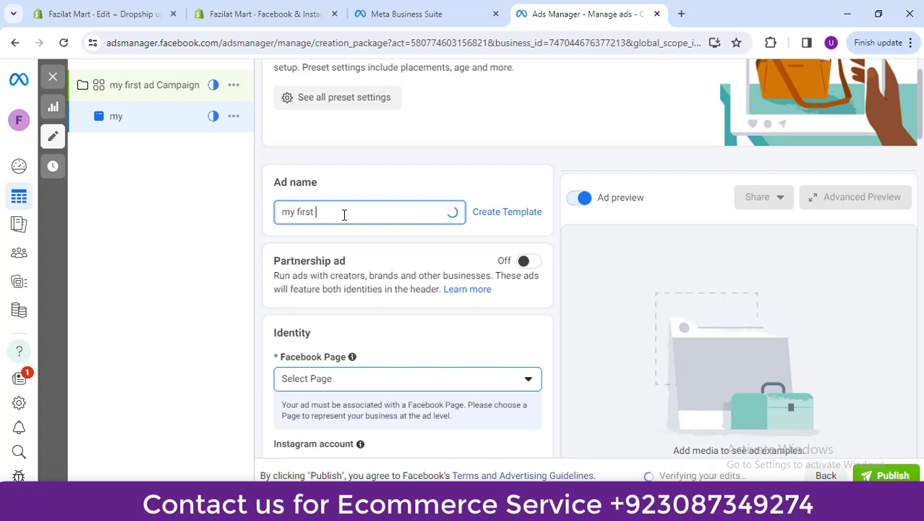
{"action": "type", "text": "ad"}
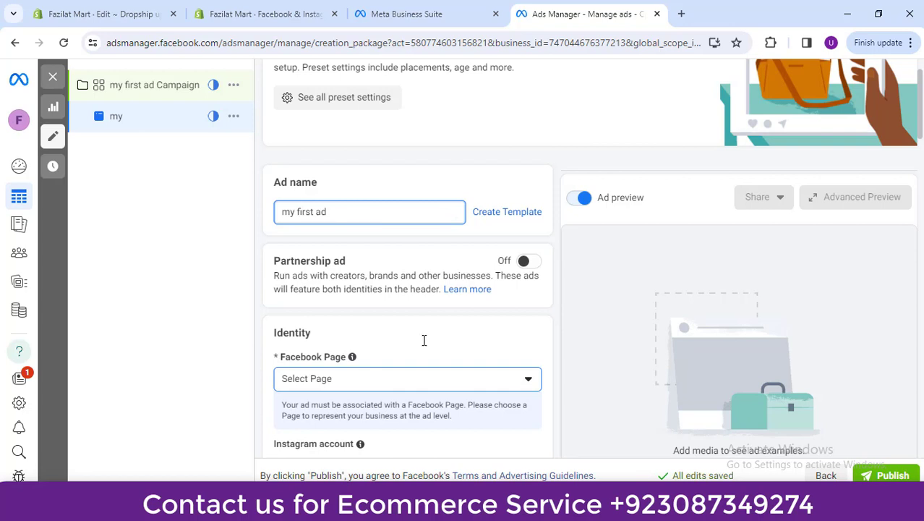
Select Prety Mart from the personal Pages as the ad's Facebook Page
{"action": "left_click", "coordinate": [355, 375]}
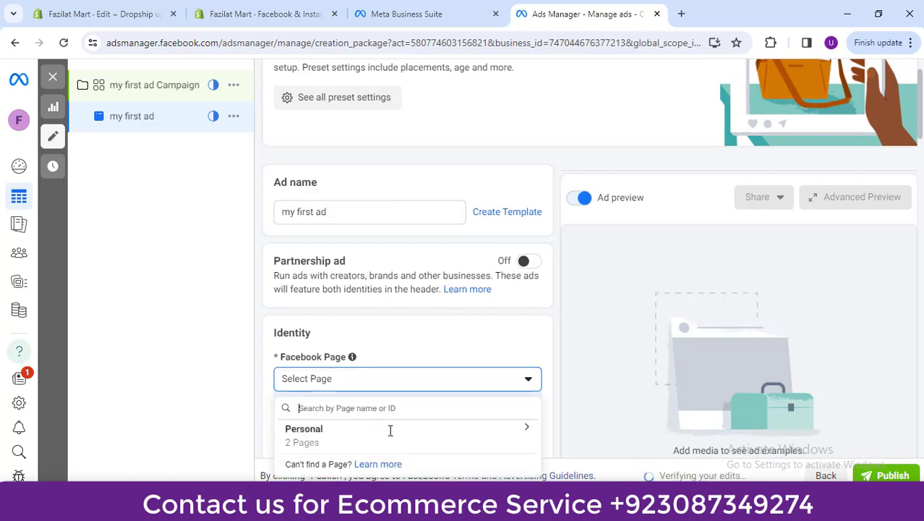
{"action": "left_click", "coordinate": [460, 432]}
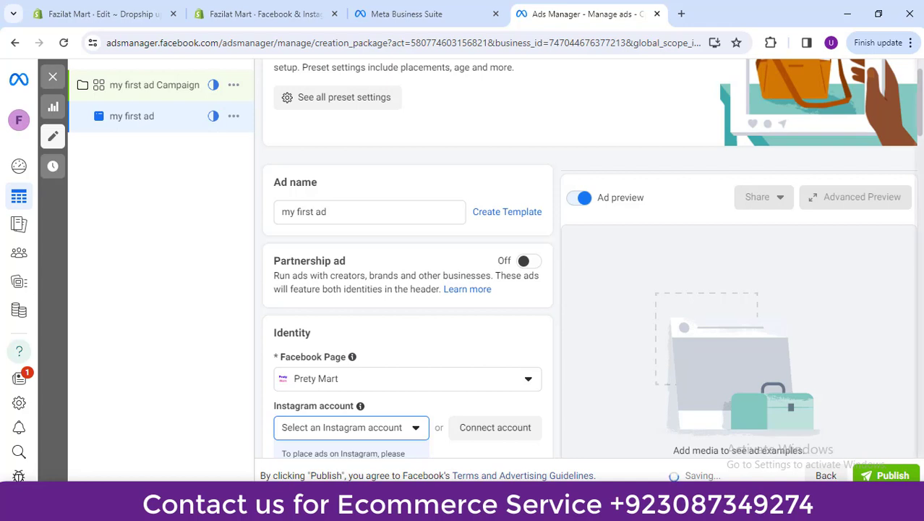
{"action": "scroll", "coordinate": [590, 289], "scroll_direction": "down", "scroll_amount": 1}
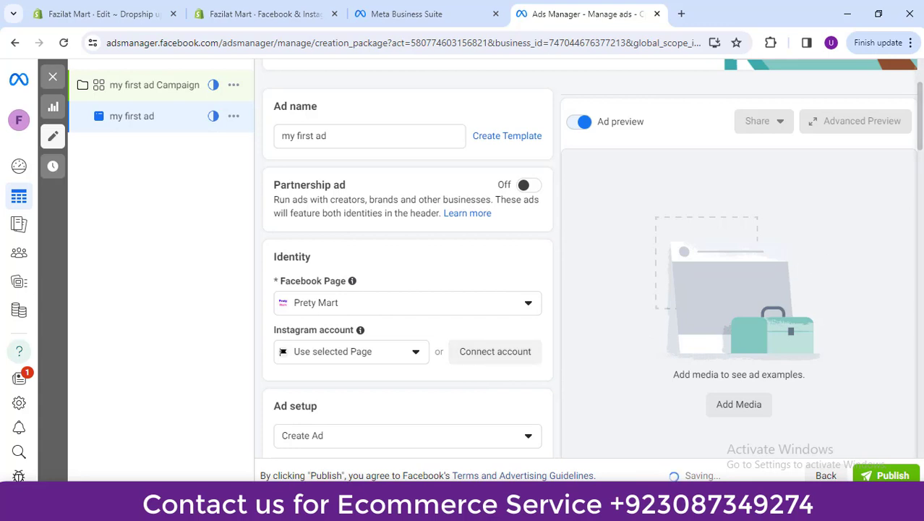
Review the ad setup, creative source, format and ad creative settings, including the available media types, without adding any media
{"action": "scroll", "coordinate": [407, 289], "scroll_direction": "down", "scroll_amount": 1}
{"action": "scroll", "coordinate": [407, 289], "scroll_direction": "down", "scroll_amount": 1}
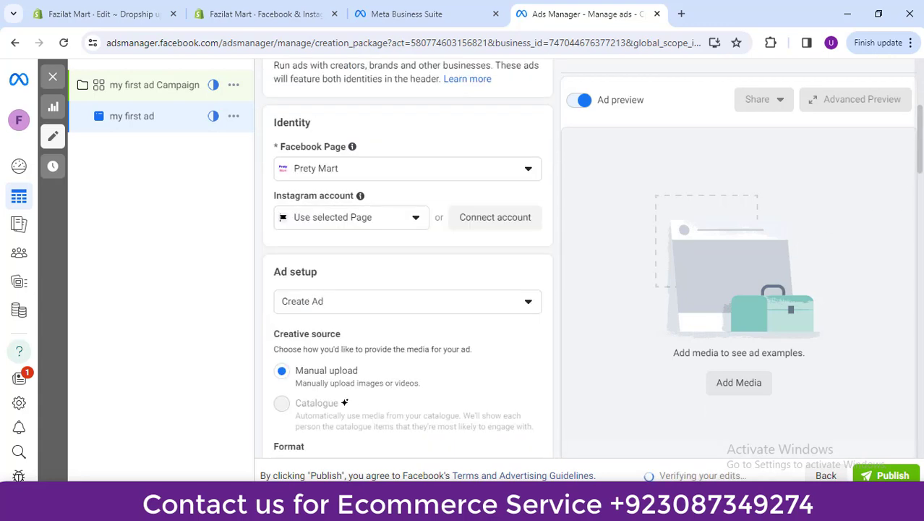
{"action": "scroll", "coordinate": [407, 290], "scroll_direction": "down", "scroll_amount": 4}
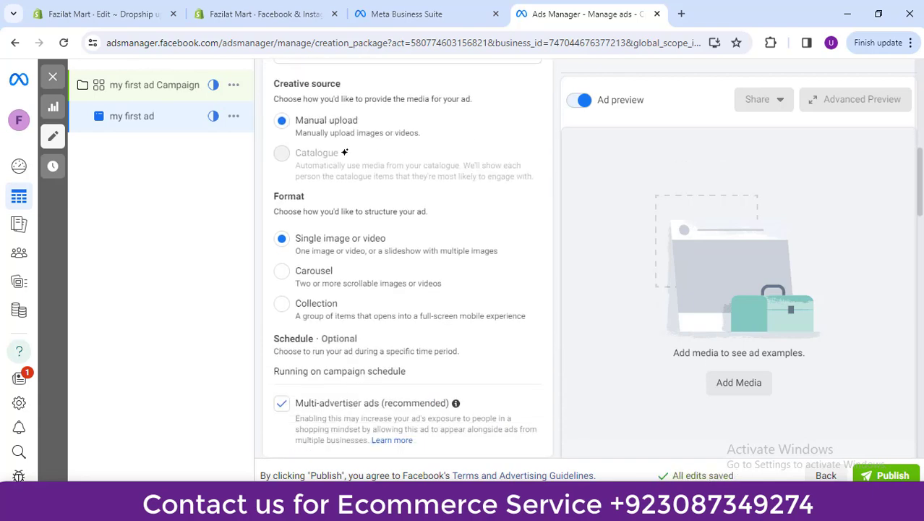
{"action": "scroll", "coordinate": [407, 289], "scroll_direction": "down", "scroll_amount": 4}
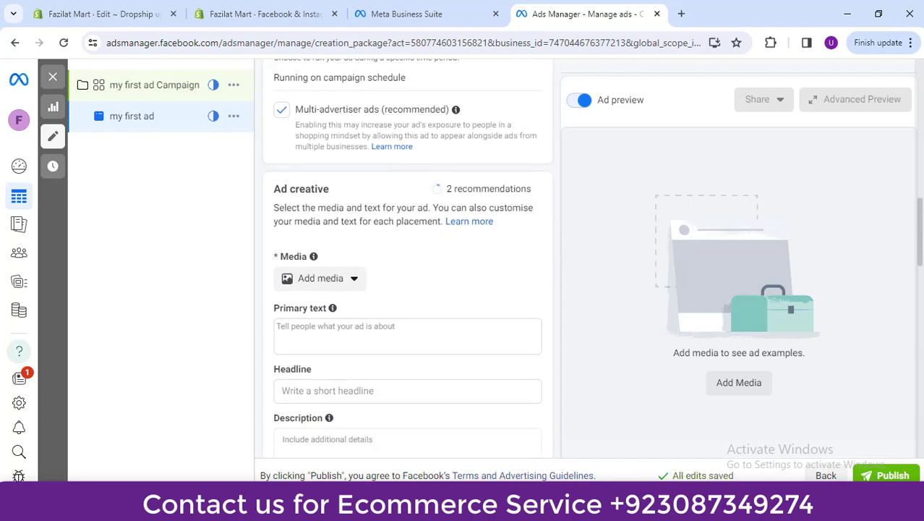
{"action": "scroll", "coordinate": [408, 289], "scroll_direction": "down", "scroll_amount": 1}
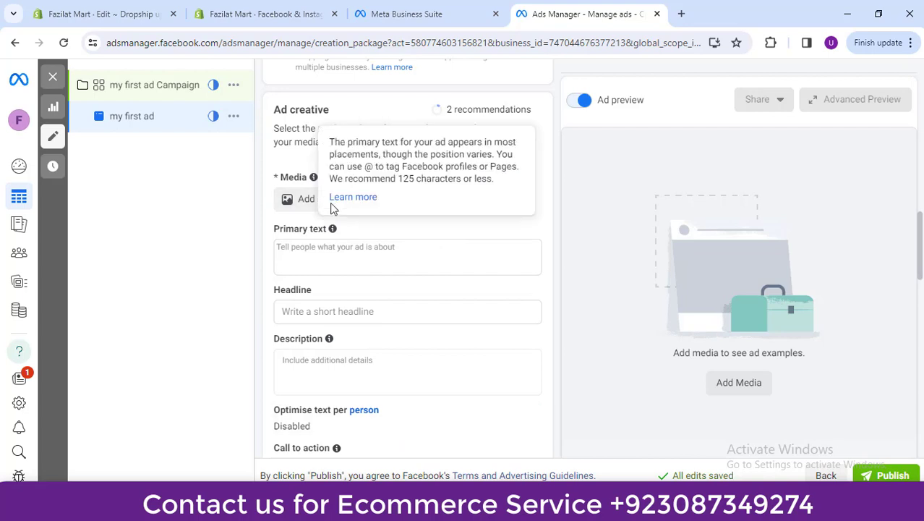
{"action": "left_click", "coordinate": [348, 206]}
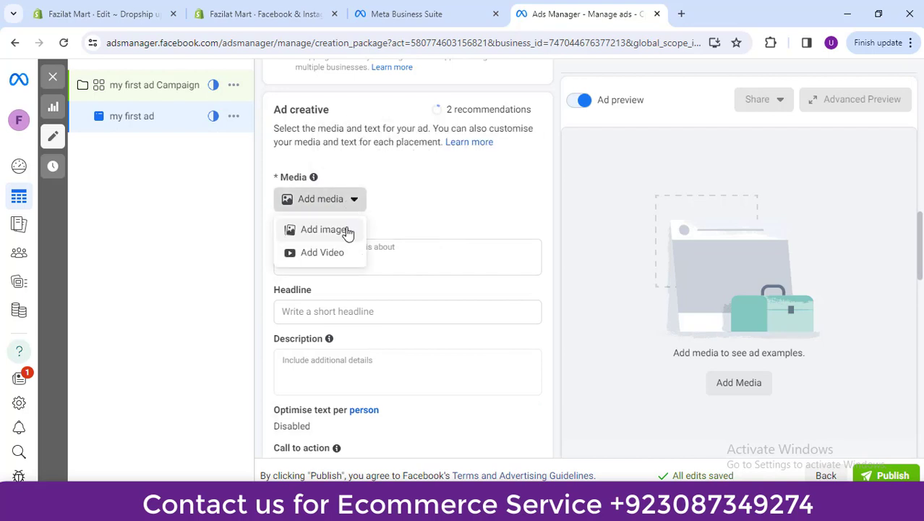
{"action": "left_click", "coordinate": [484, 196]}
{"action": "scroll", "coordinate": [407, 260], "scroll_direction": "down", "scroll_amount": 3}
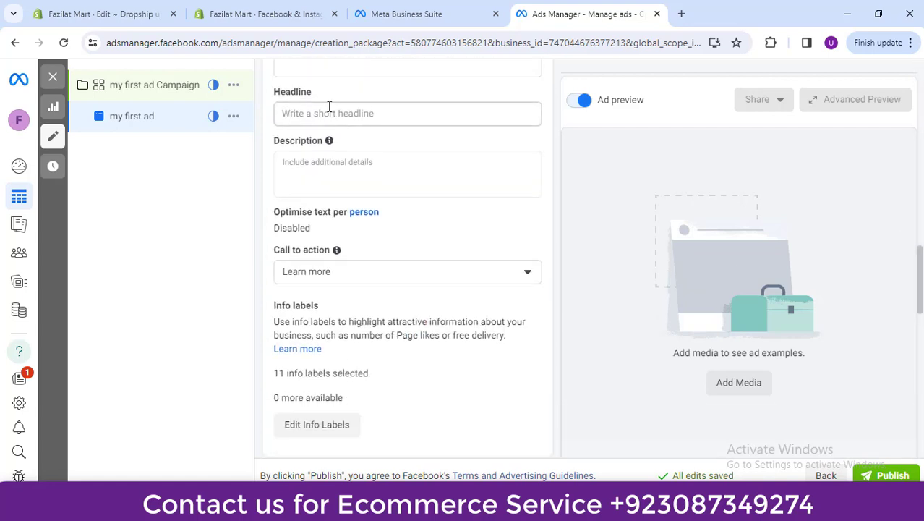
Check the call-to-action choices without changing them, and review the website destination, browser add-ons, languages and tracking settings
{"action": "left_click", "coordinate": [339, 276]}
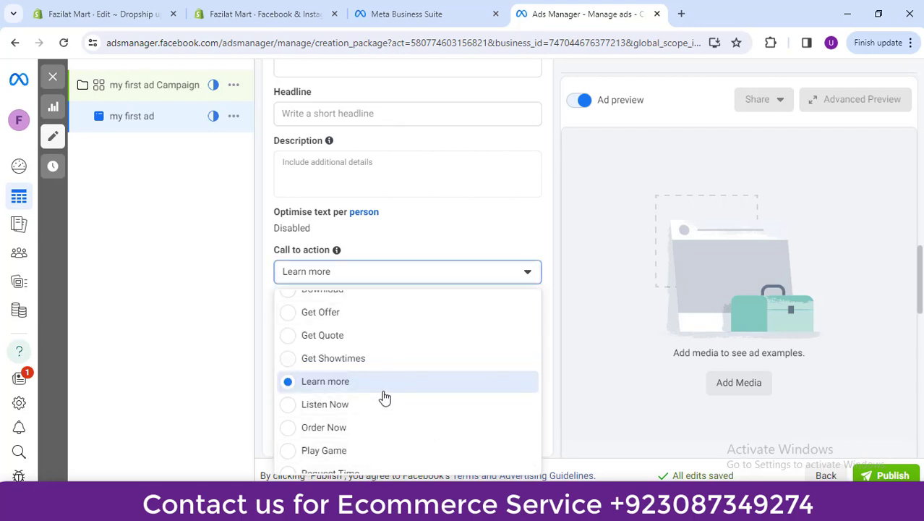
{"action": "scroll", "coordinate": [385, 397], "scroll_direction": "down", "scroll_amount": 3}
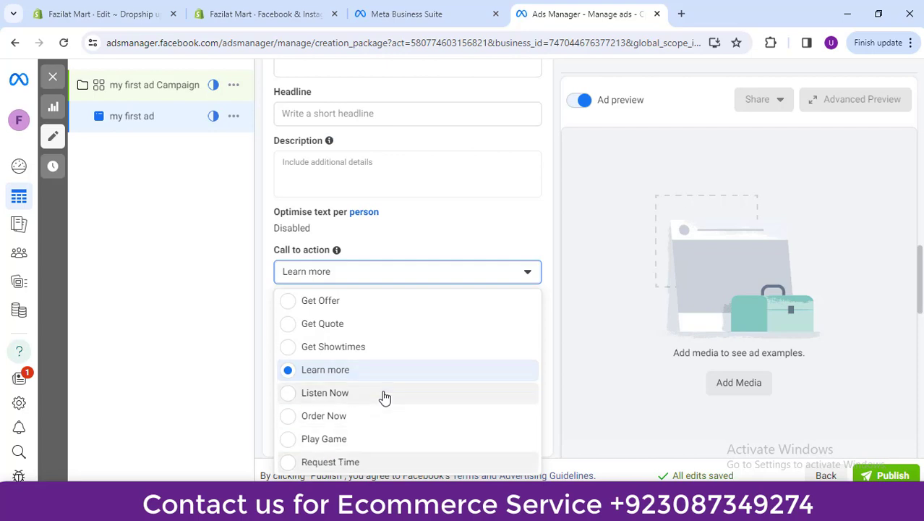
{"action": "scroll", "coordinate": [385, 397], "scroll_direction": "up", "scroll_amount": 5}
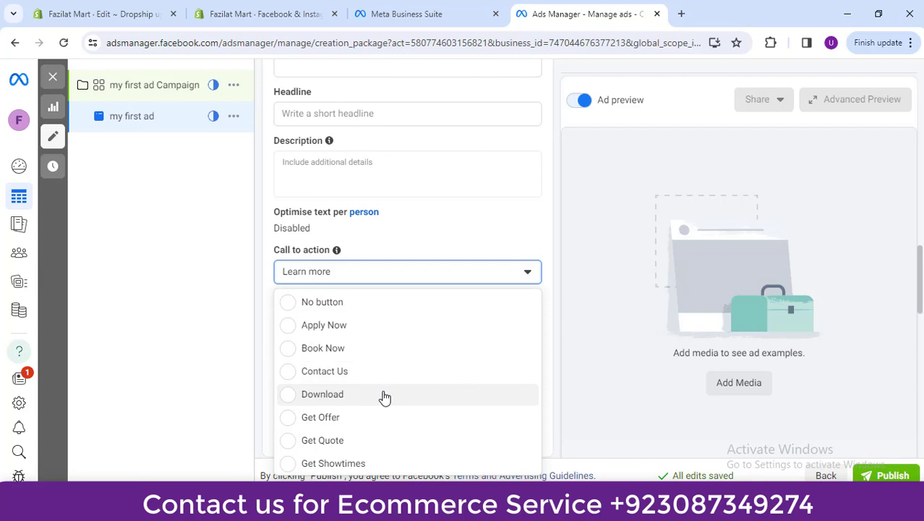
{"action": "left_click", "coordinate": [229, 316]}
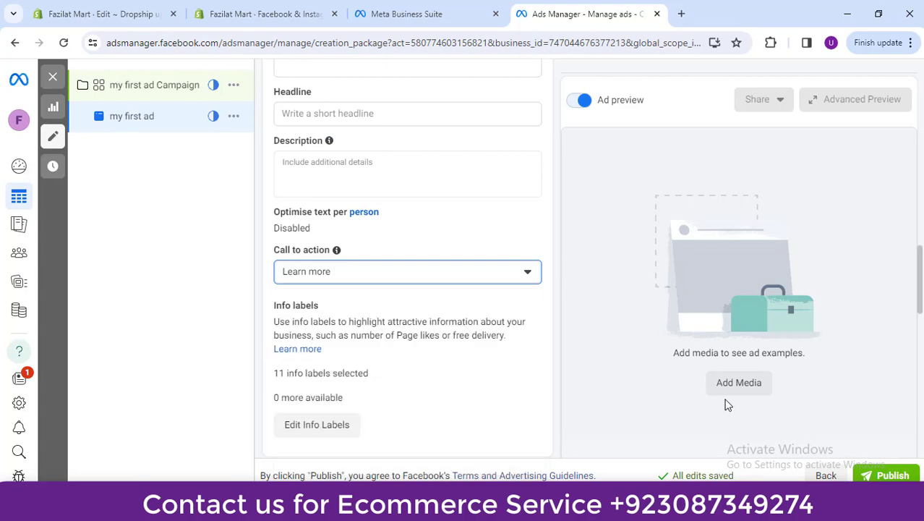
{"action": "scroll", "coordinate": [408, 271], "scroll_direction": "down", "scroll_amount": 5}
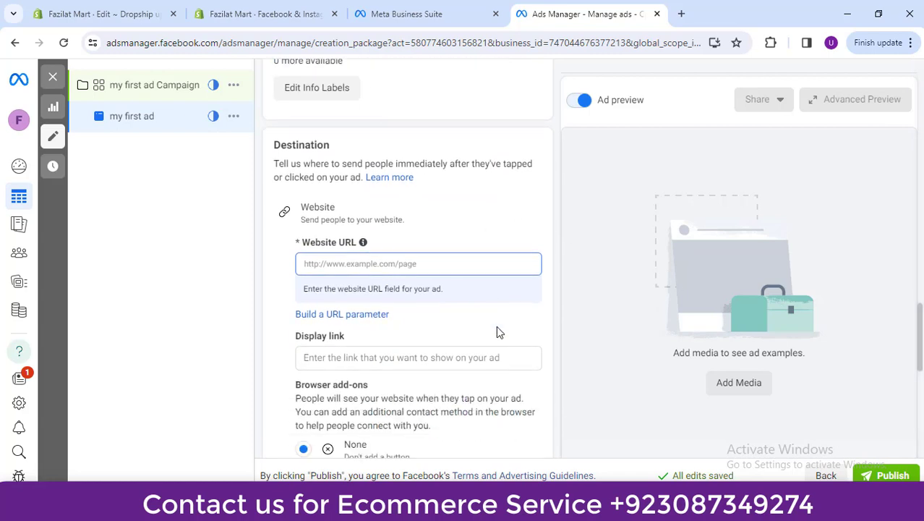
{"action": "left_click", "coordinate": [454, 267]}
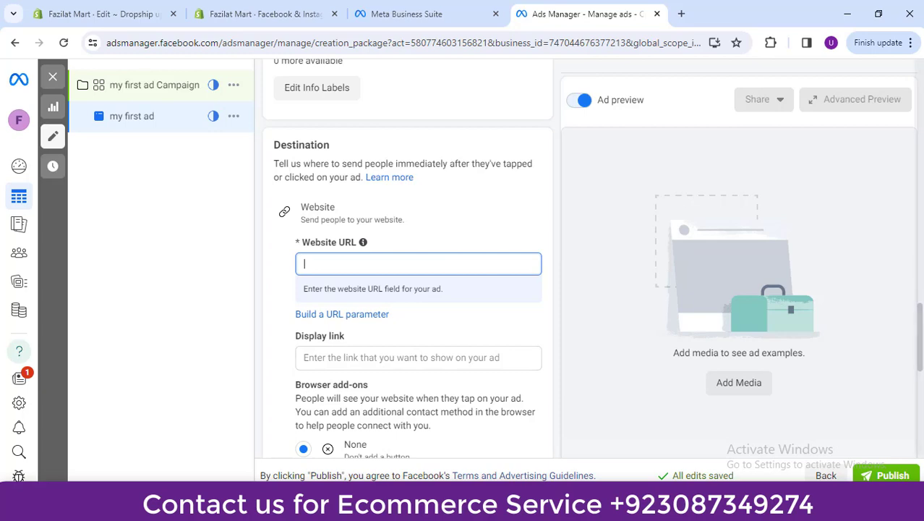
{"action": "scroll", "coordinate": [407, 290], "scroll_direction": "down", "scroll_amount": 7}
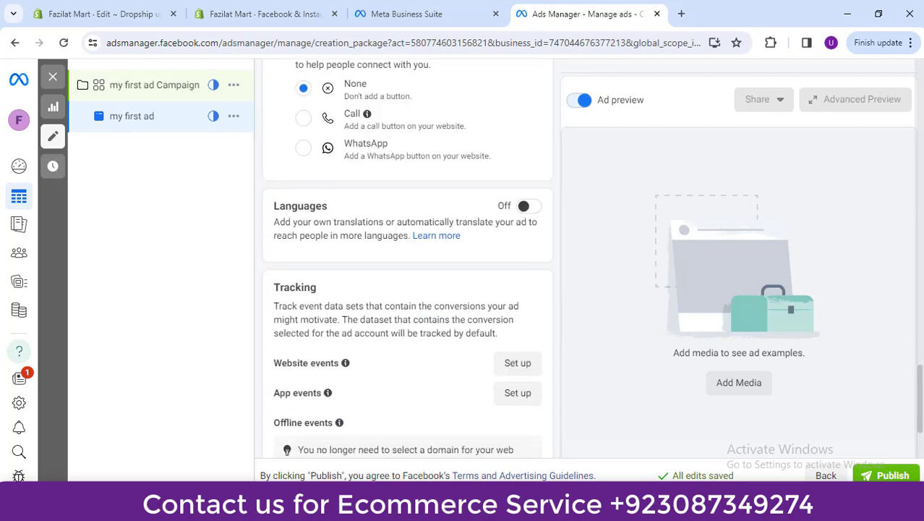
{"action": "scroll", "coordinate": [407, 257], "scroll_direction": "down", "scroll_amount": 2}
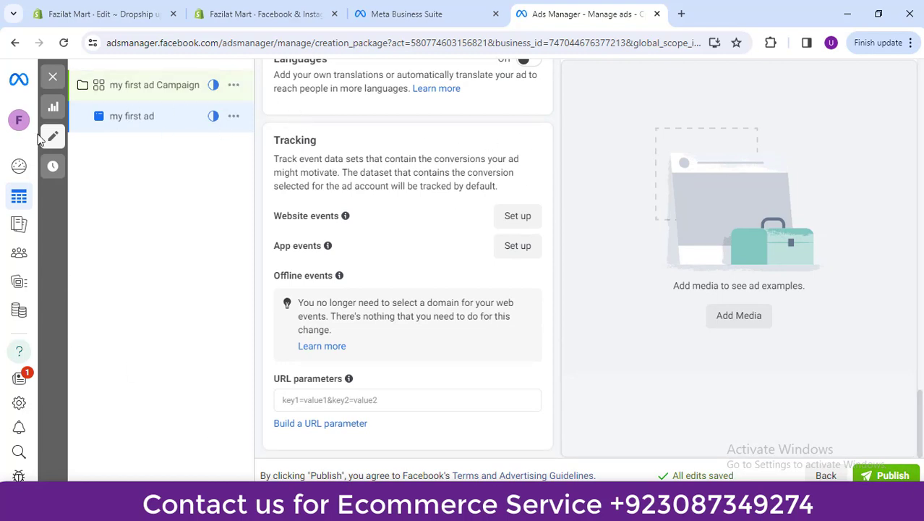
{"action": "mouse_move", "coordinate": [17, 311]}
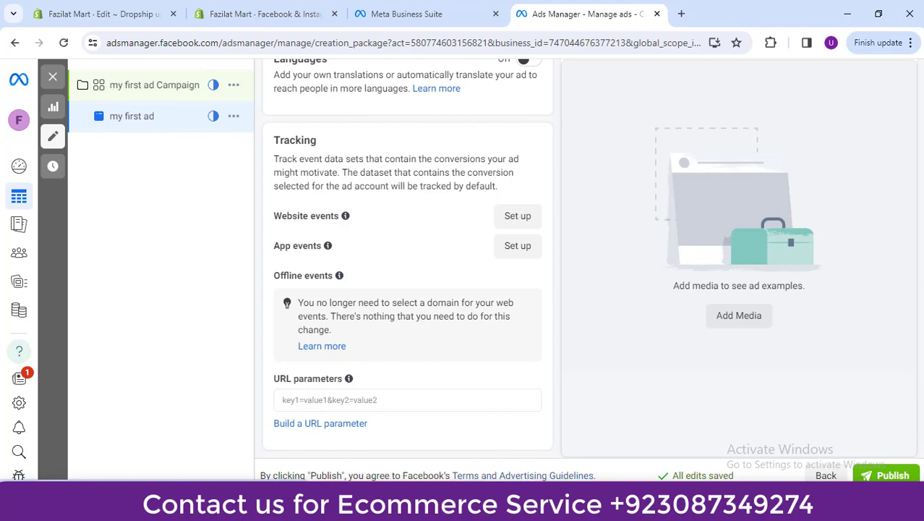
{"action": "mouse_move", "coordinate": [515, 509]}
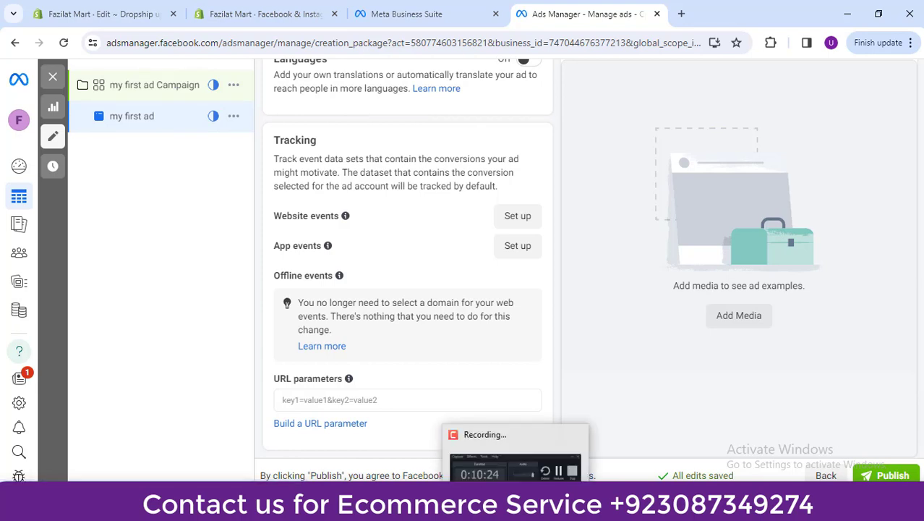
{"action": "left_click", "coordinate": [515, 509]}
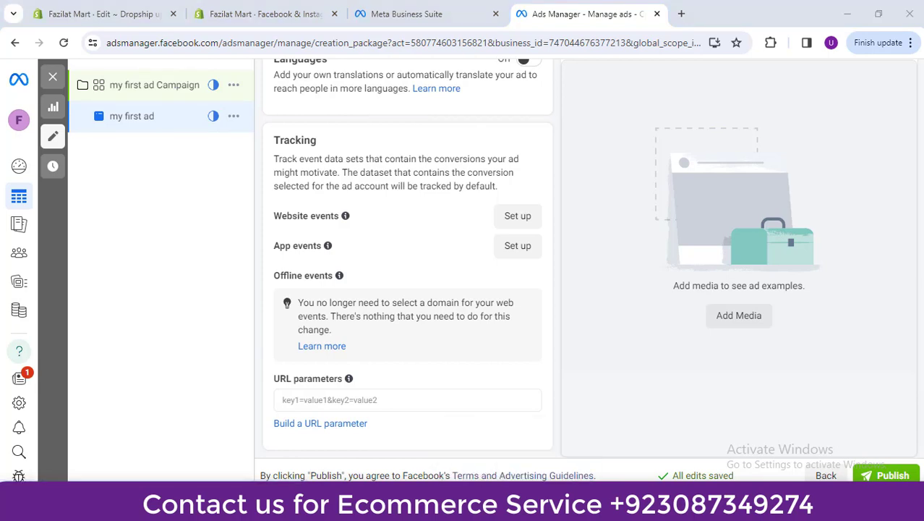